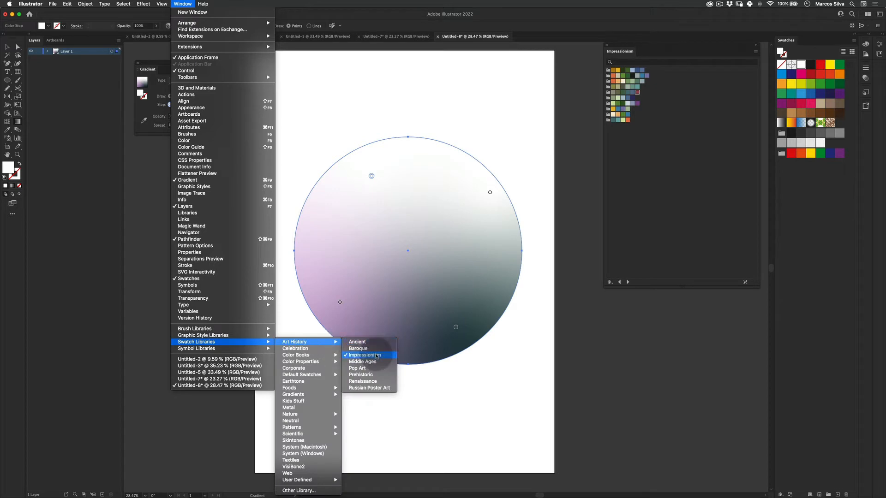
- Display the Impressionism swatch library in Large Thumbnail View
{"action": "left_click", "coordinate": [646, 106]}
{"action": "left_click", "coordinate": [755, 51]}
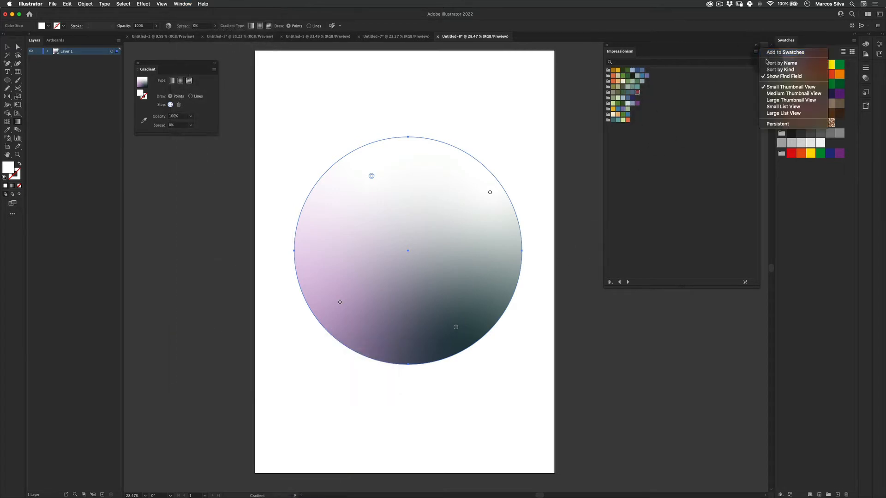
{"action": "left_click", "coordinate": [792, 101]}
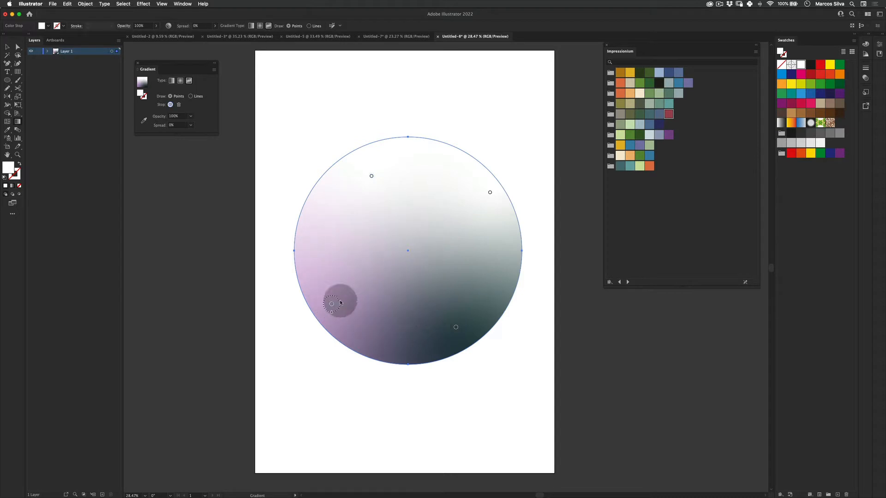
- Recolour the circle's lower-left gradient point crimson and its upper-left point golden yellow using Impressionism swatches
{"action": "left_click", "coordinate": [668, 114]}
{"action": "left_click", "coordinate": [371, 175]}
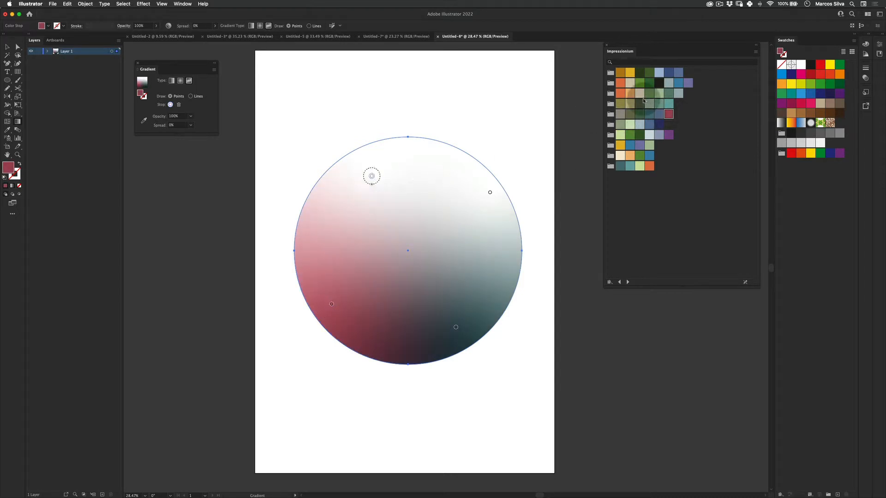
{"action": "left_click", "coordinate": [630, 73]}
- Shift the circle's lower-right gradient point to the bottom centre, colour it blue, and colour the upper-right point dark navy
{"action": "left_click", "coordinate": [455, 327]}
{"action": "left_click_drag", "start_coordinate": [453, 327], "coordinate": [409, 330]}
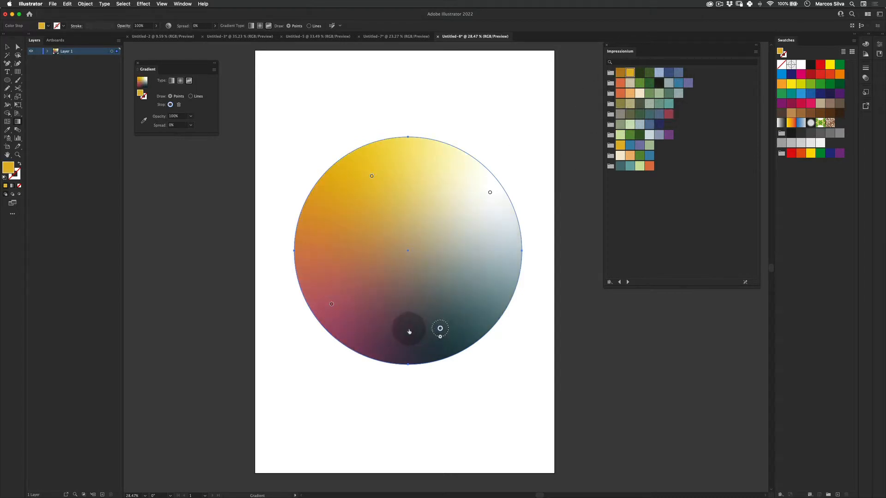
{"action": "left_click", "coordinate": [650, 125]}
{"action": "left_click", "coordinate": [490, 193]}
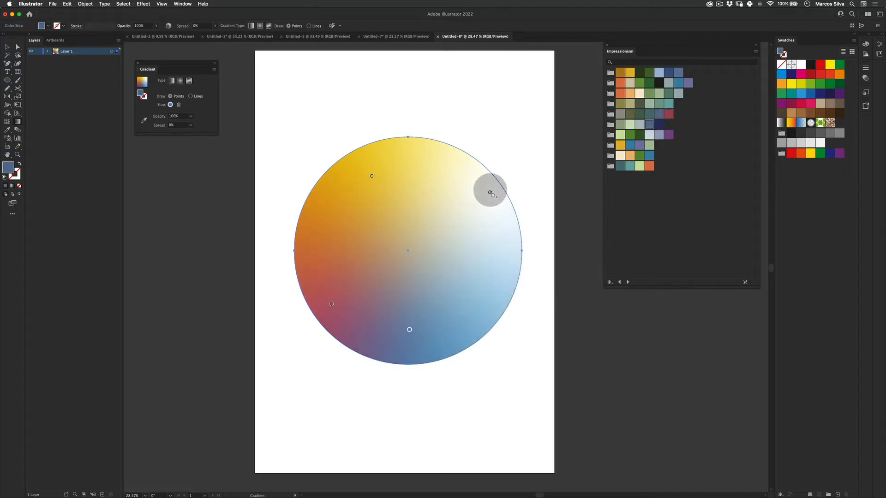
{"action": "left_click", "coordinate": [659, 124]}
- Add a pale green gradient point near the circle's centre and an orange one at its lower right, then deselect the circle
{"action": "left_click_drag", "start_coordinate": [467, 228], "coordinate": [415, 228]}
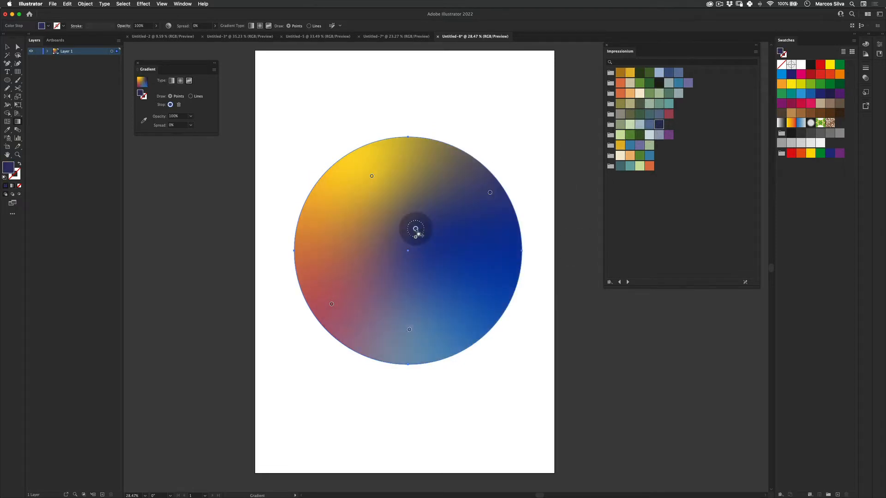
{"action": "left_click", "coordinate": [631, 125]}
{"action": "left_click", "coordinate": [473, 307]}
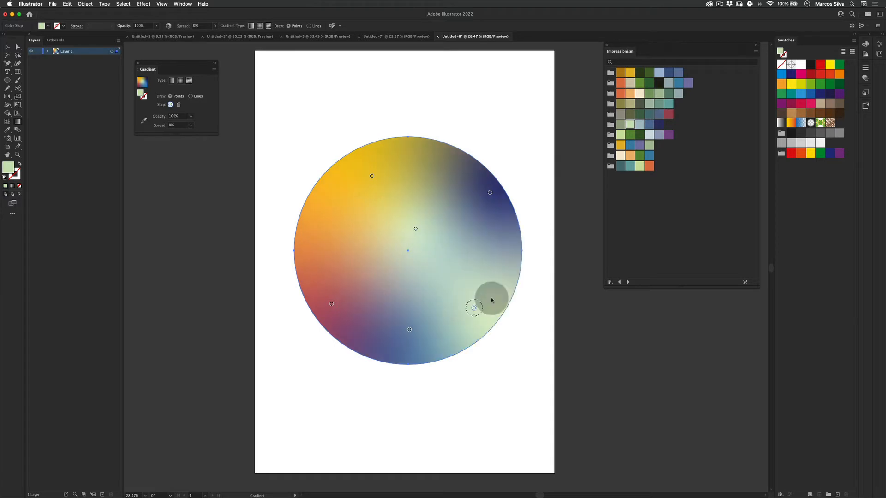
{"action": "left_click", "coordinate": [649, 166]}
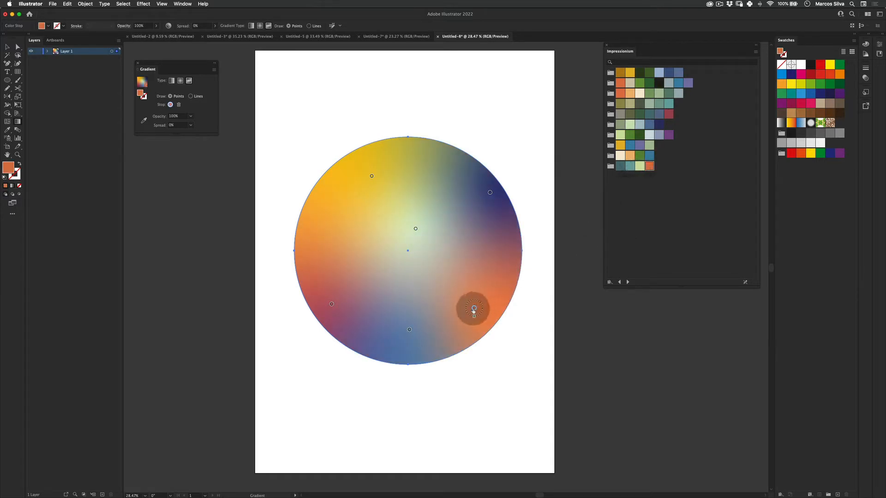
{"action": "key", "text": "v"}
{"action": "left_click", "coordinate": [562, 156]}
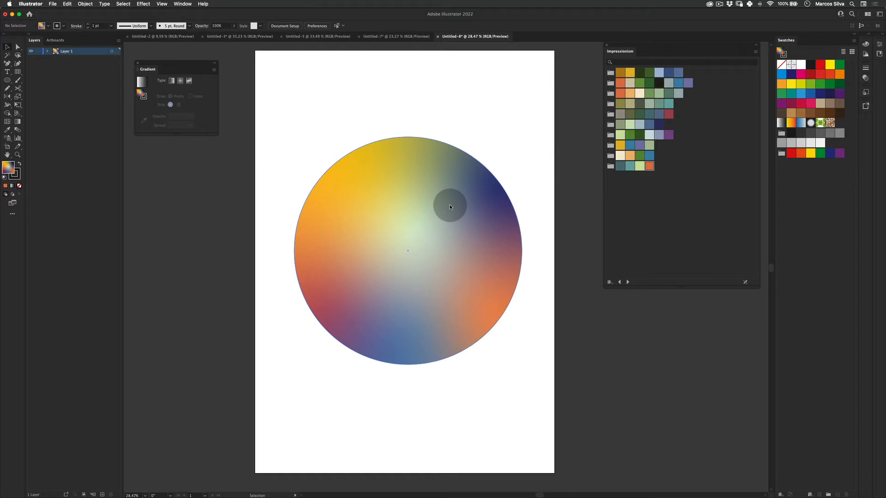
- Remove the stroke from the gradient circle and copy the circle
{"action": "left_click", "coordinate": [394, 338]}
{"action": "key", "text": "x"}
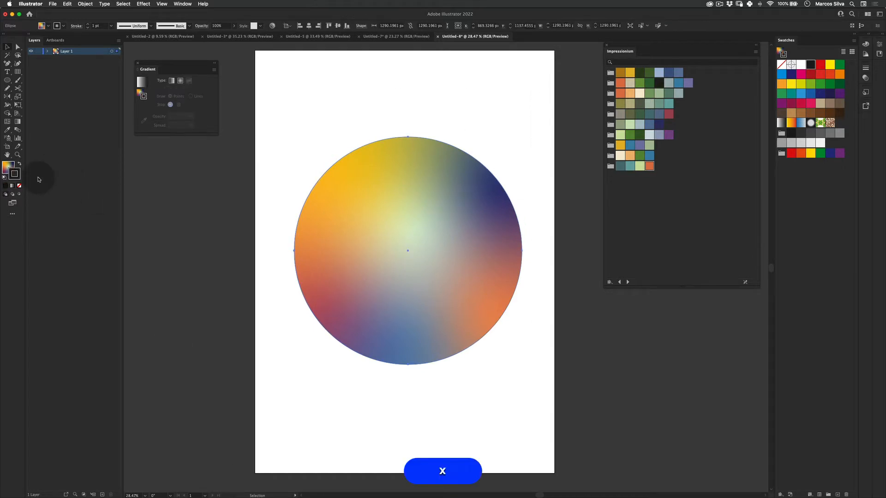
{"action": "left_click", "coordinate": [19, 186]}
{"action": "key", "text": "super+v"}
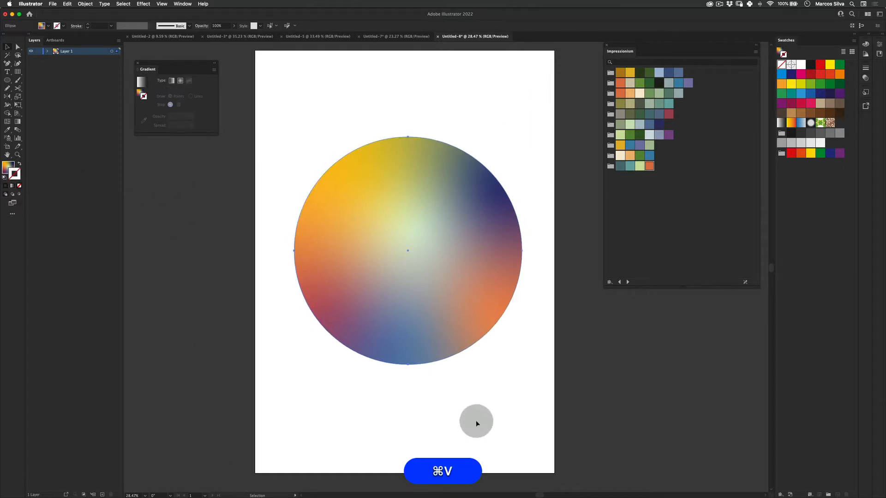
{"action": "key", "text": "super+c"}
- Switch to Photoshop and create a new 1700 × 2400 pixel document with a white background
{"action": "key", "text": "super+Tab"}
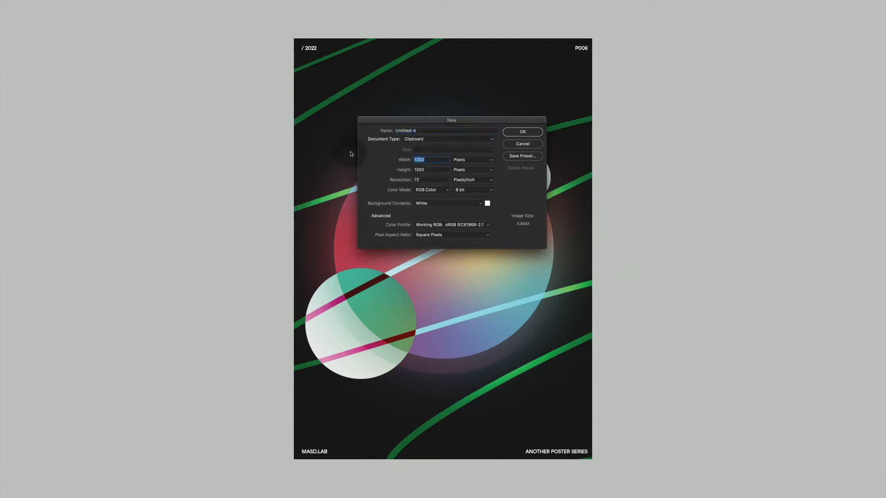
{"action": "type", "text": "17"}
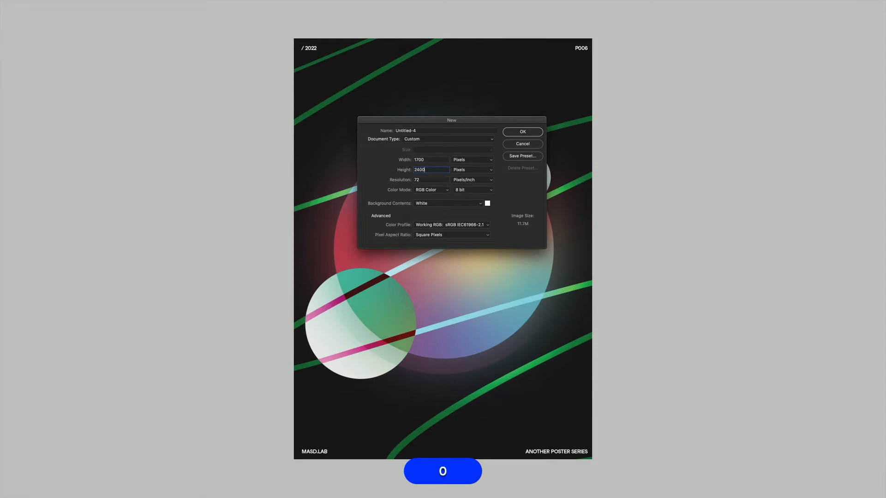
{"action": "key", "text": "Return"}
- Paste the circle into the document as a Smart Object and commit its placement
{"action": "key", "text": "super+v"}
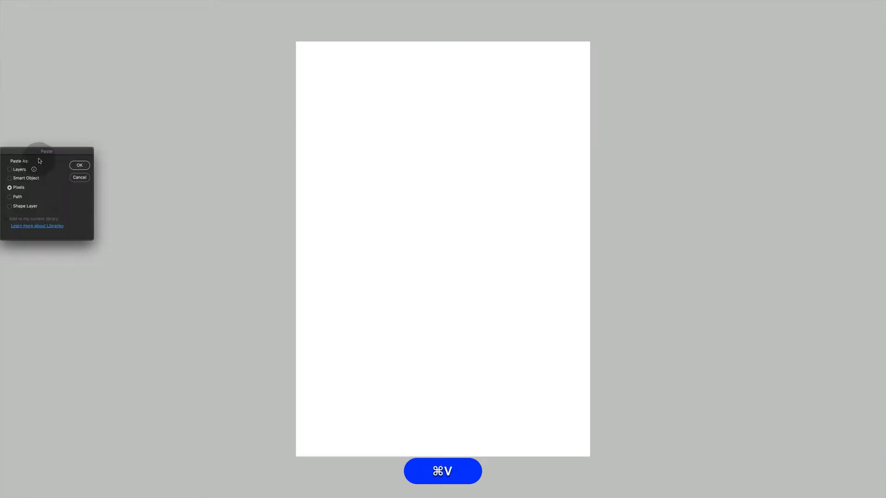
{"action": "left_click_drag", "start_coordinate": [37, 147], "coordinate": [369, 123]}
{"action": "left_click", "coordinate": [349, 154]}
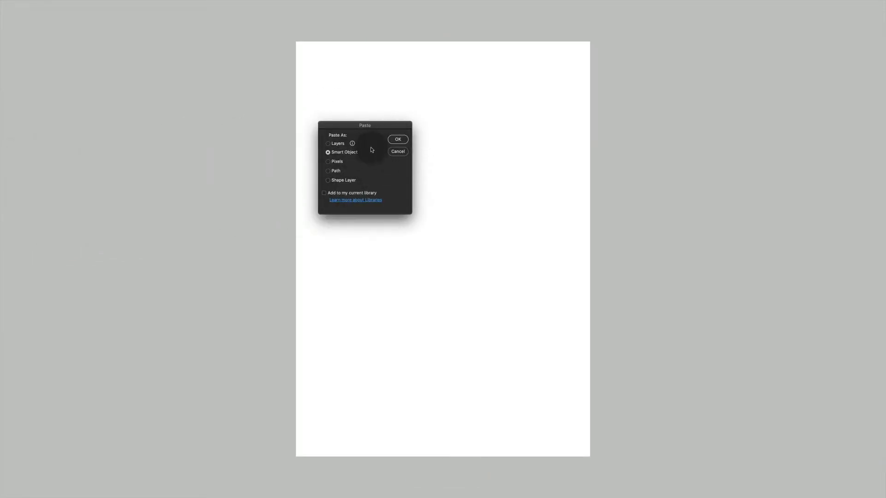
{"action": "left_click", "coordinate": [396, 139]}
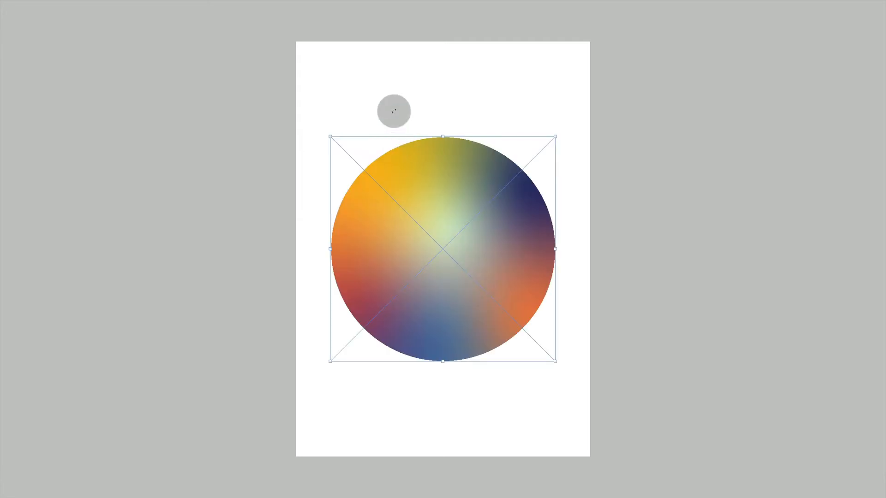
{"action": "key", "text": "Return"}
- Add a near-black Solid Color fill layer and place it beneath the circle's smart object layer
{"action": "key", "text": "Tab"}
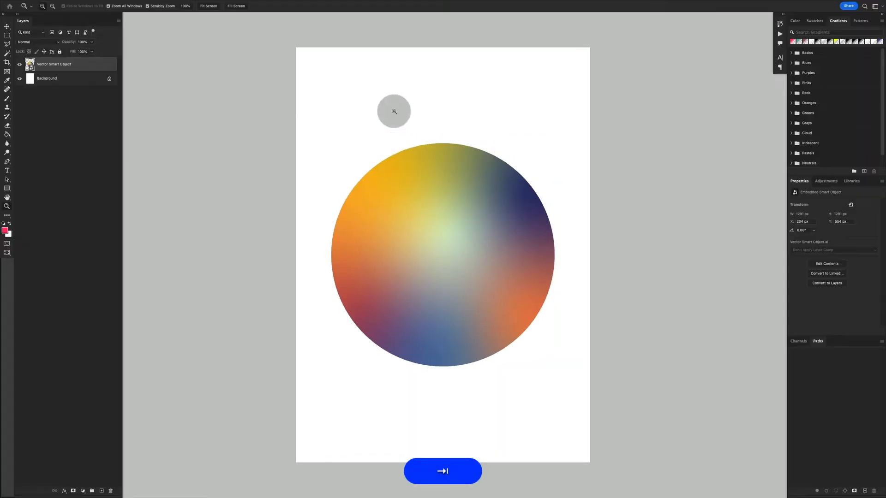
{"action": "key", "text": "z"}
{"action": "left_click_drag", "start_coordinate": [391, 167], "coordinate": [380, 168]}
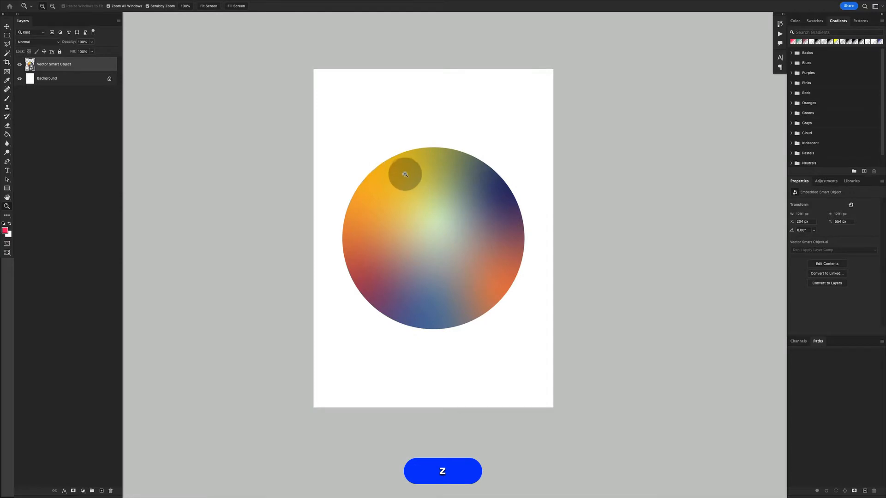
{"action": "left_click", "coordinate": [83, 491]}
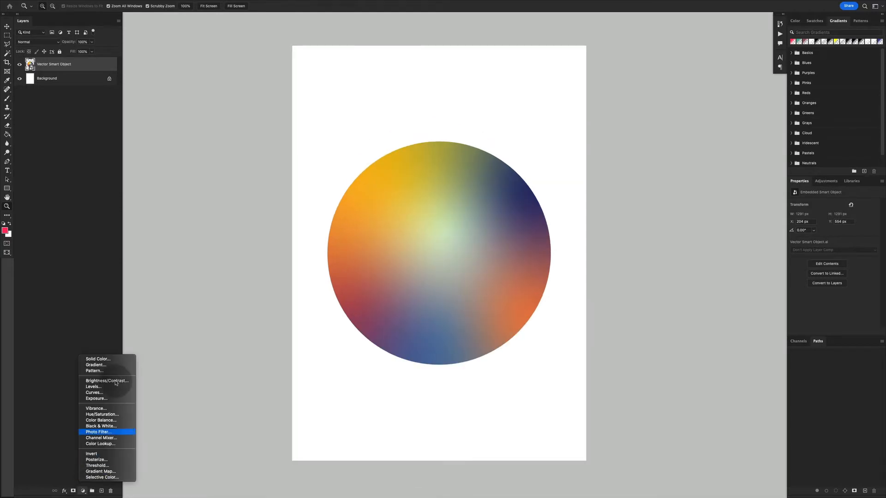
{"action": "left_click", "coordinate": [98, 359]}
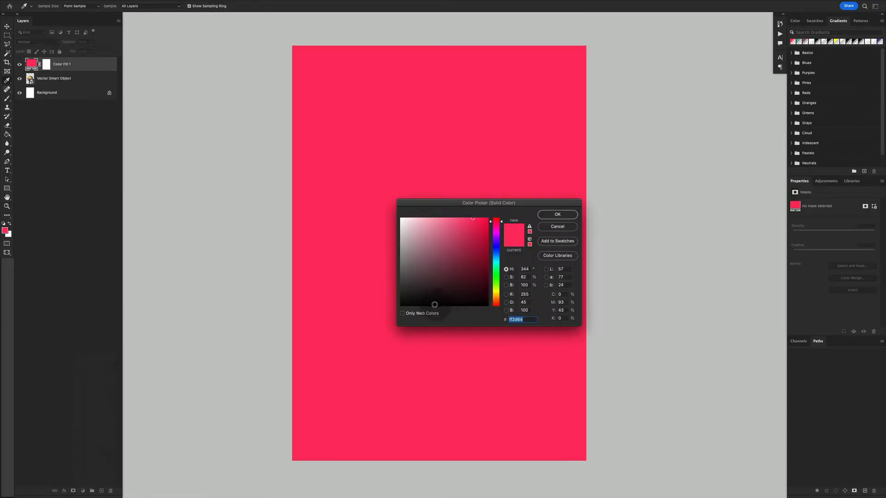
{"action": "left_click_drag", "start_coordinate": [434, 305], "coordinate": [399, 304]}
{"action": "left_click", "coordinate": [549, 217]}
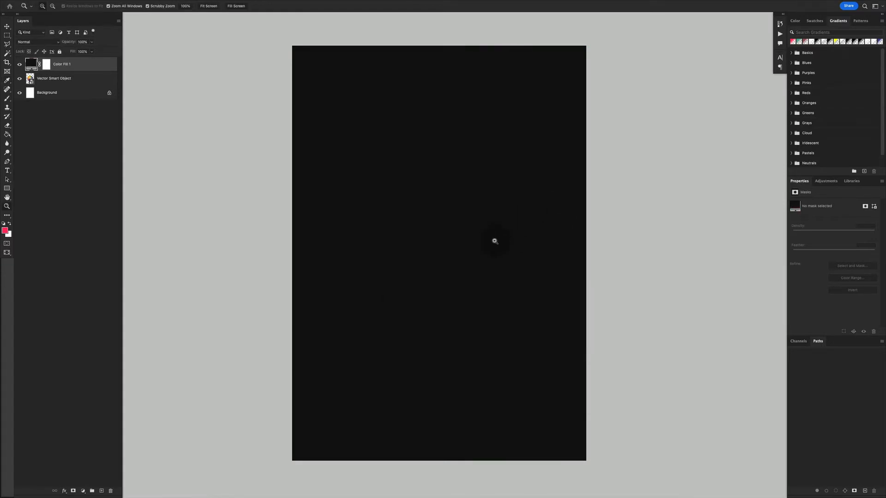
{"action": "key", "text": "v"}
{"action": "left_click_drag", "start_coordinate": [32, 66], "coordinate": [36, 86]}
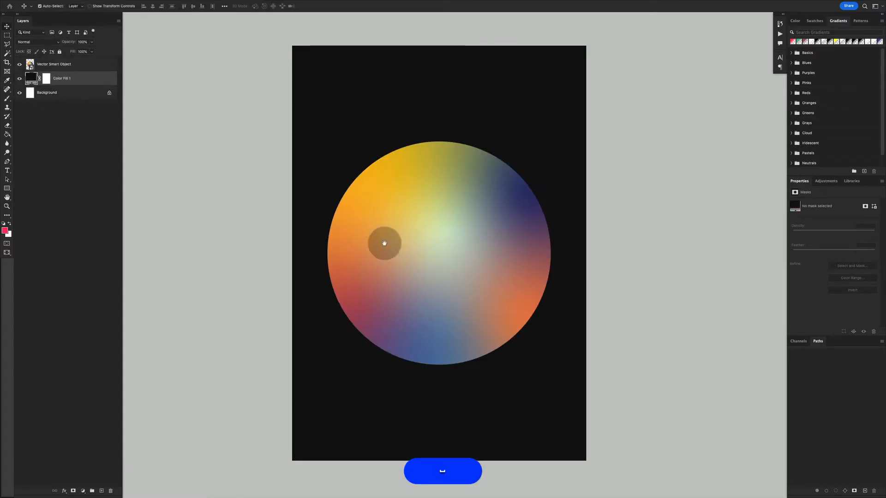
- Scale the circle down proportionally from its centre to about 1127 px wide
{"action": "left_click", "coordinate": [433, 231]}
{"action": "key", "text": "super+t"}
{"action": "left_click_drag", "start_coordinate": [548, 143], "coordinate": [525, 142]}
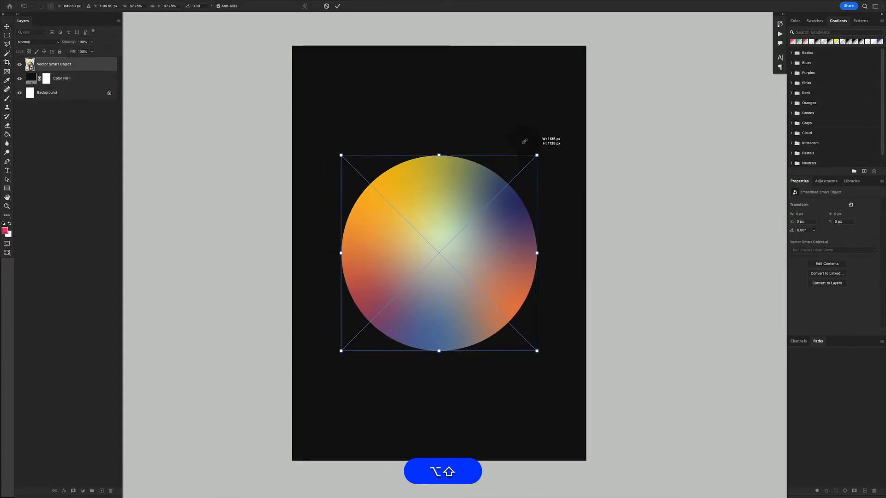
{"action": "key", "text": "alt+shift+Return"}
- Duplicate the circle's smart object layer and make the original beneath the copy active
{"action": "key", "text": "super"}
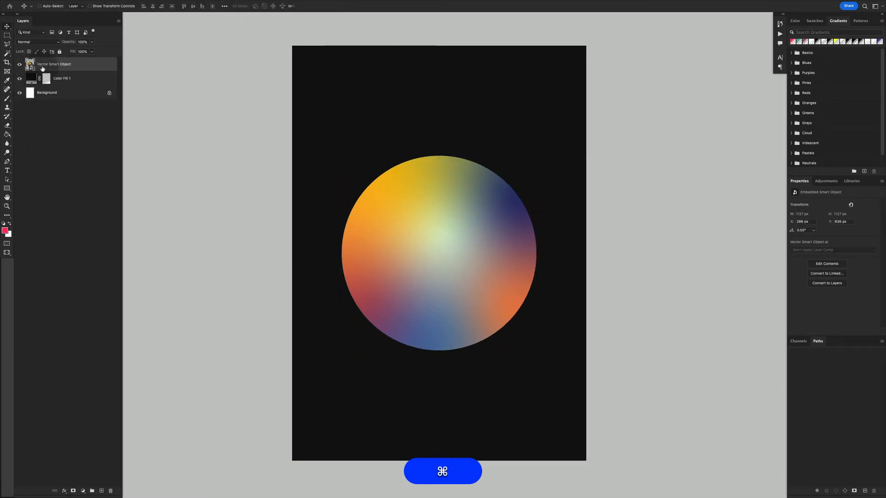
{"action": "key", "text": "super+j"}
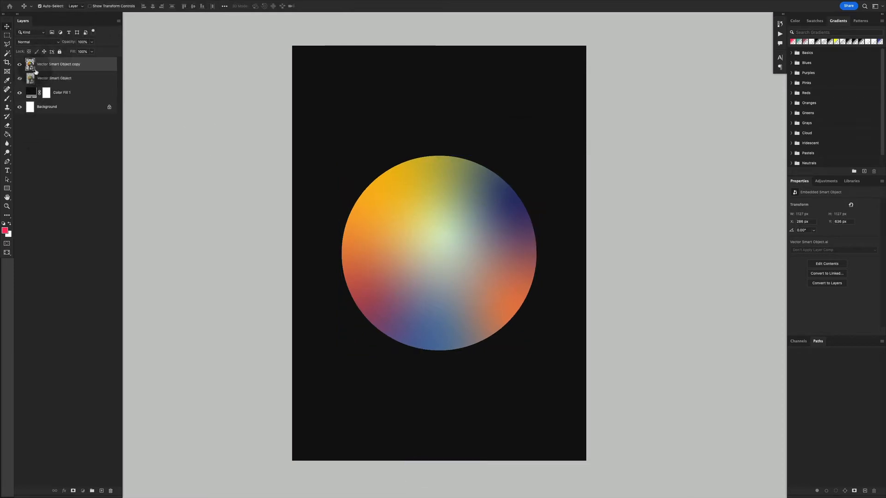
{"action": "key", "text": "Tab"}
{"action": "key", "text": "Tab"}
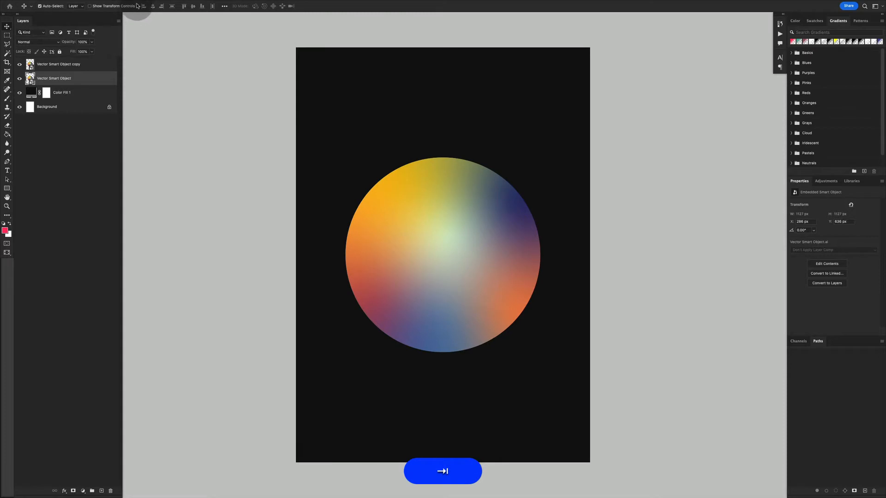
- Apply a large-radius Gaussian Blur to the original circle layer to create a soft glow around the sharp copy
{"action": "key", "text": "f"}
{"action": "left_click", "coordinate": [162, 4]}
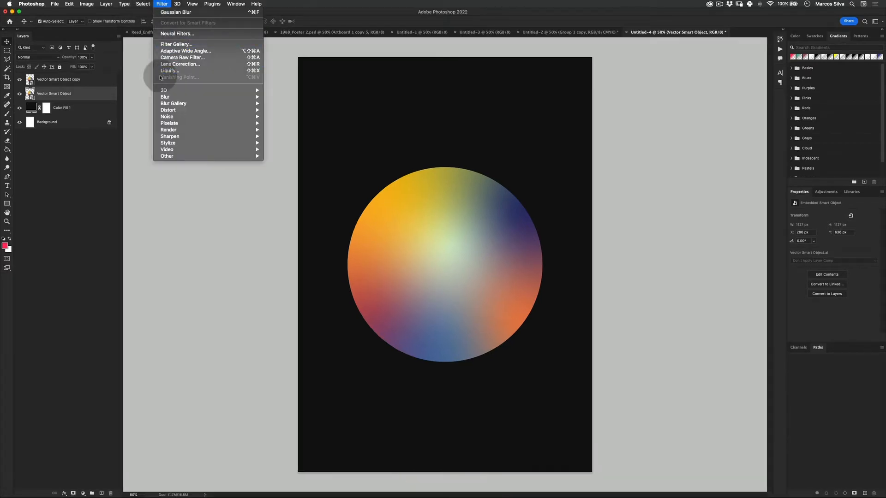
{"action": "left_click", "coordinate": [52, 94]}
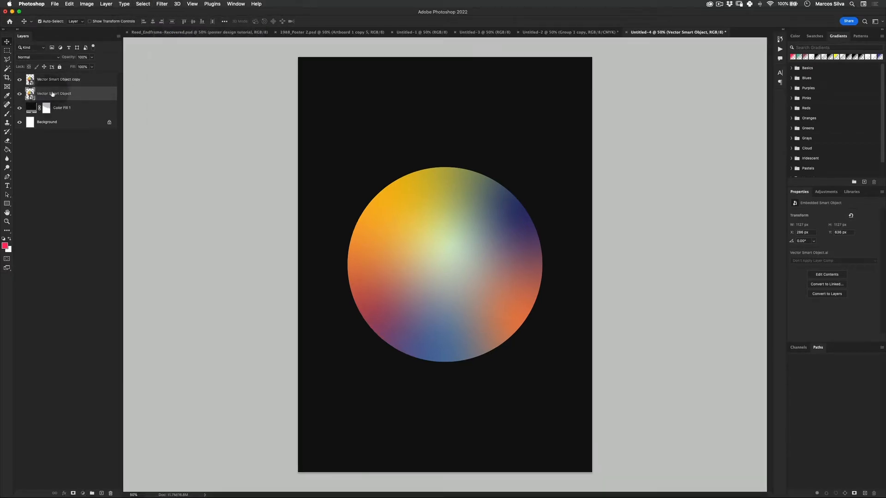
{"action": "left_click", "coordinate": [141, 4]}
{"action": "mouse_move", "coordinate": [160, 3]}
{"action": "left_click", "coordinate": [232, 118]}
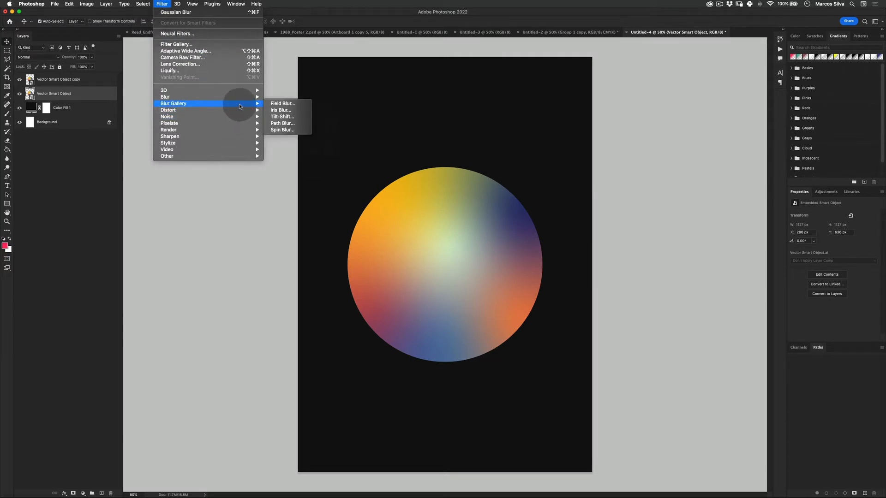
{"action": "mouse_move", "coordinate": [252, 98]}
{"action": "left_click", "coordinate": [284, 117]}
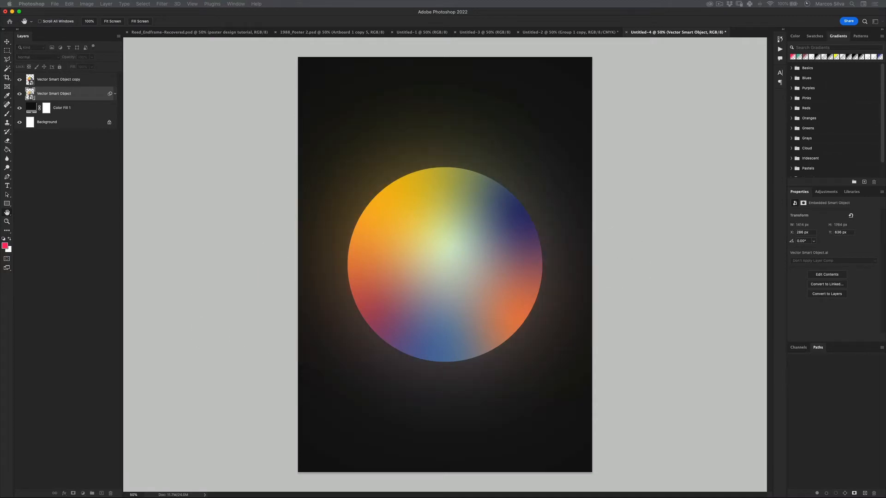
{"action": "left_click_drag", "start_coordinate": [289, 77], "coordinate": [600, 72]}
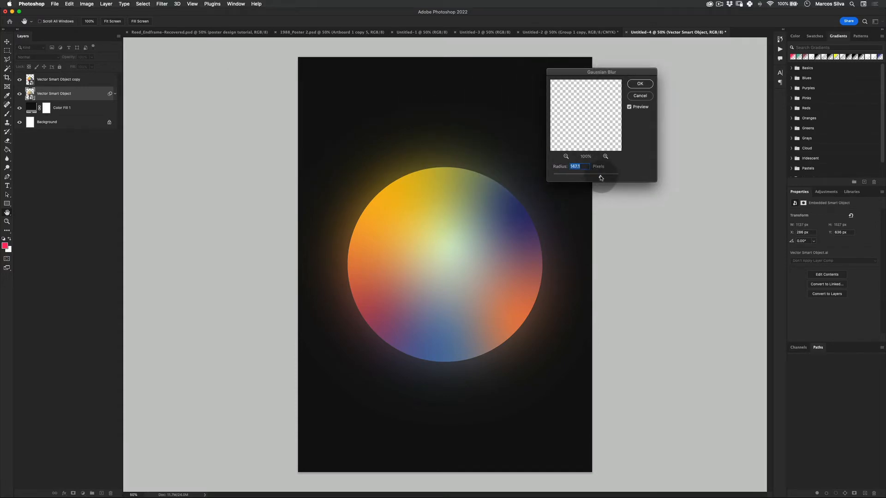
{"action": "left_click", "coordinate": [640, 84]}
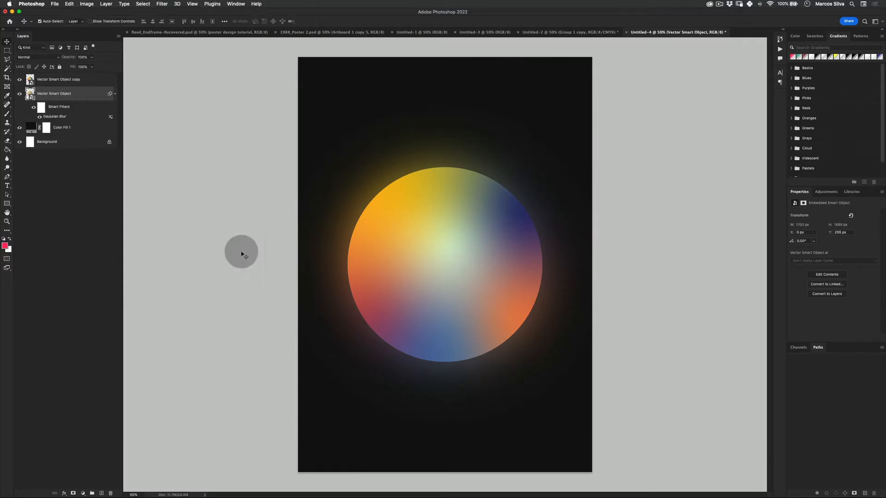
- Scale the sharp and blurred circle layers up together from their centre to about 110%
{"action": "key", "text": "v"}
{"action": "left_click", "coordinate": [60, 80], "text": "shift"}
{"action": "key", "text": "shift+super+t"}
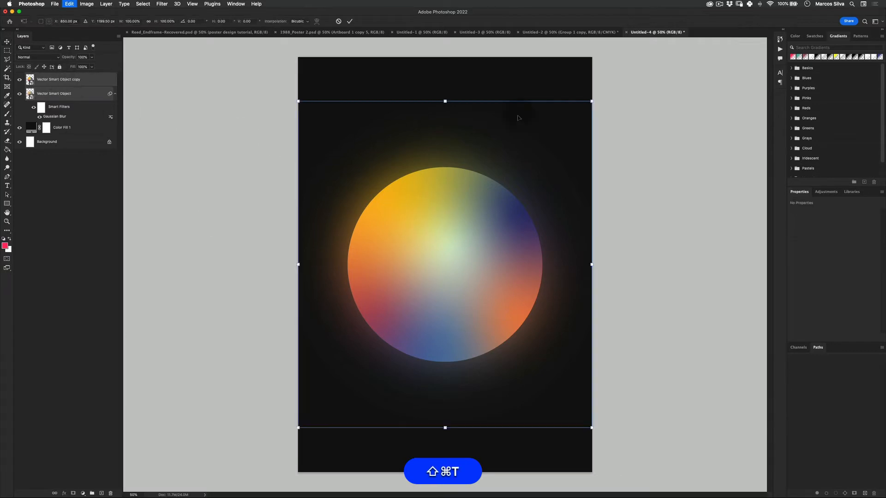
{"action": "left_click_drag", "start_coordinate": [592, 101], "coordinate": [601, 79]}
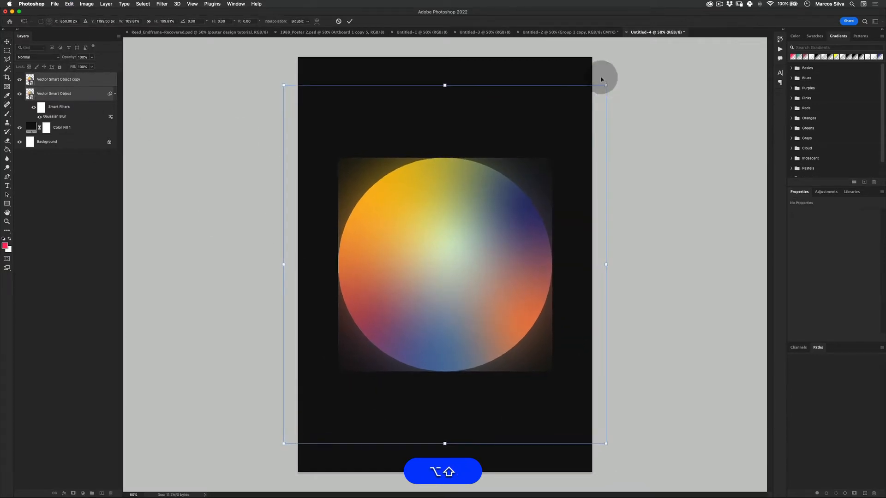
{"action": "key", "text": "alt+shift+Return"}
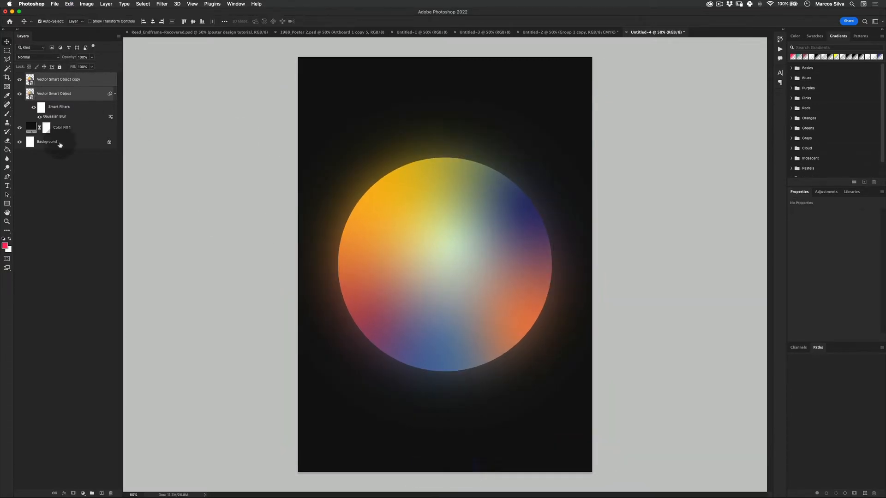
- Add a linear Gradient fill layer masked to the sharp circle's outline, then shift the gradient downwards within the circle
{"action": "left_click", "coordinate": [69, 184]}
{"action": "left_click", "coordinate": [31, 82]}
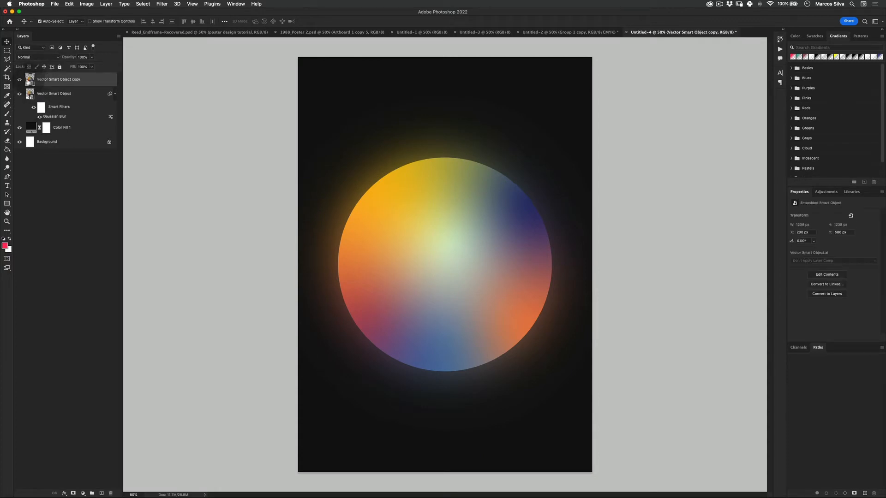
{"action": "key", "text": "super"}
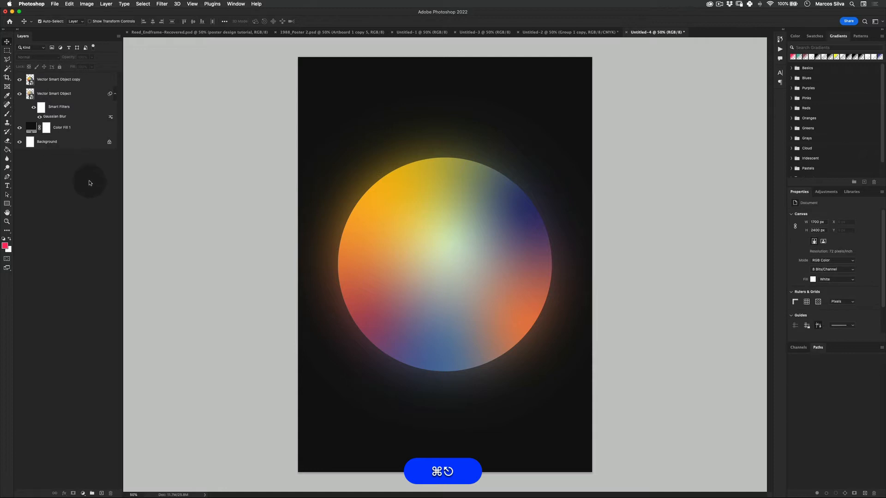
{"action": "left_click", "coordinate": [32, 81], "text": "super"}
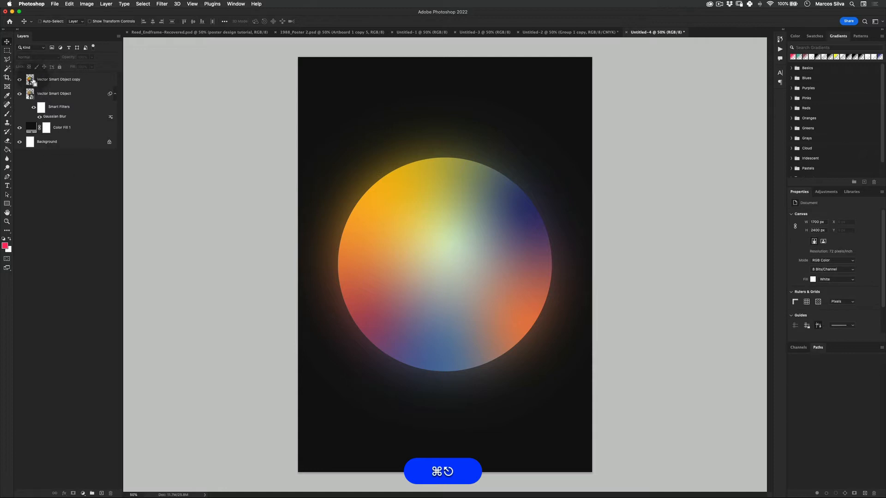
{"action": "left_click", "coordinate": [82, 493]}
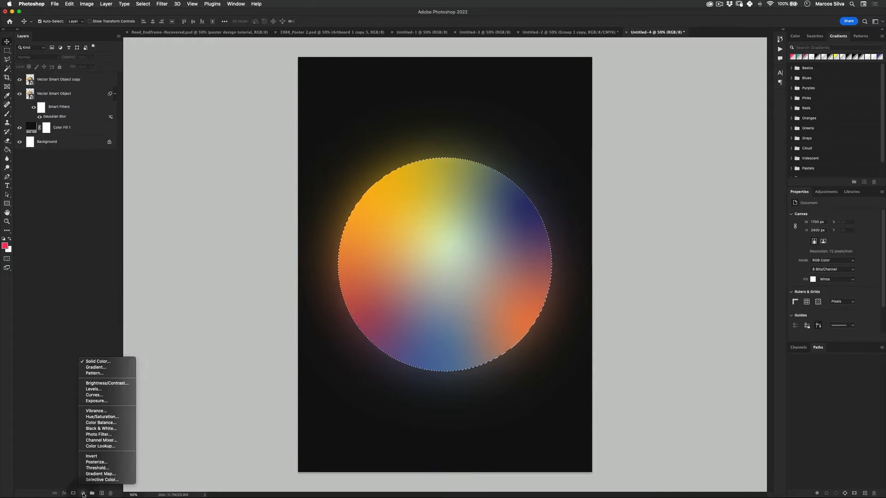
{"action": "left_click", "coordinate": [104, 367]}
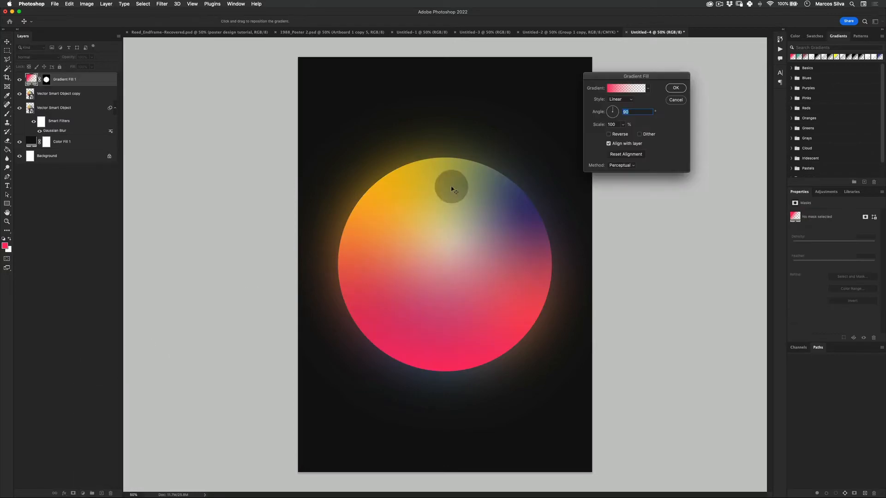
{"action": "left_click_drag", "start_coordinate": [463, 200], "coordinate": [466, 297]}
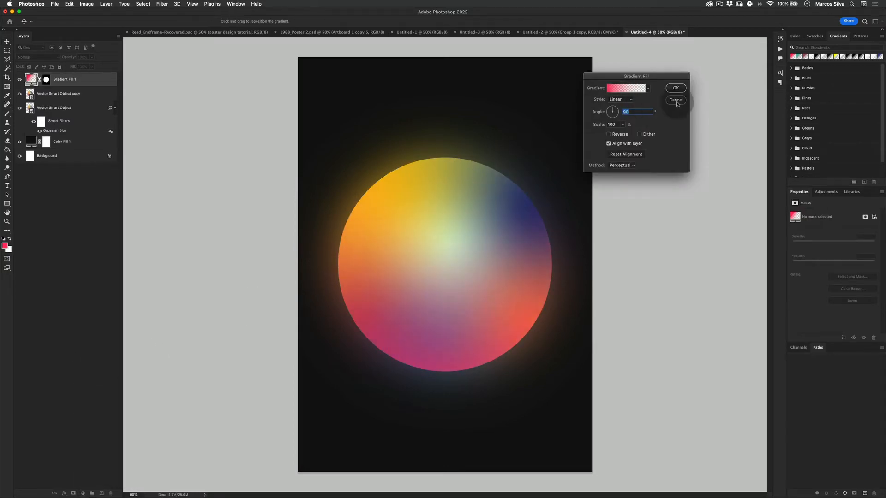
- Recolour the gradient fill's first colour stop with yellow sampled from the circle's upper edge
{"action": "left_click", "coordinate": [620, 91]}
{"action": "left_click", "coordinate": [278, 232]}
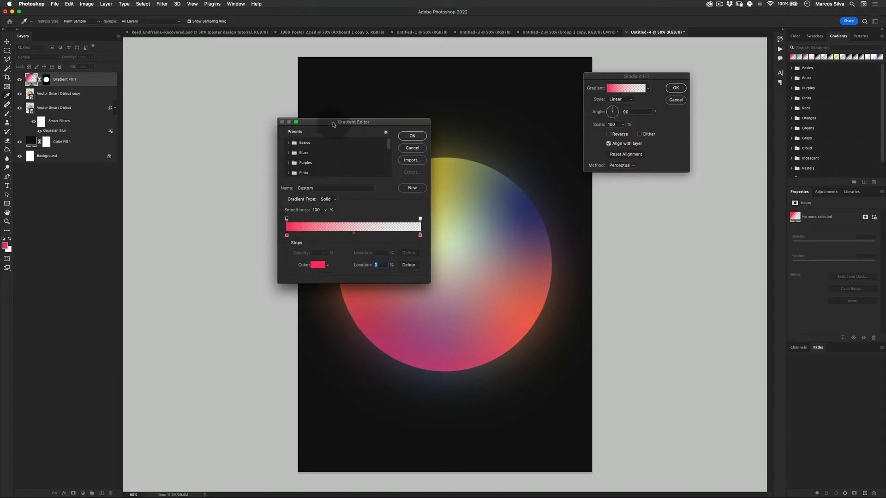
{"action": "left_click_drag", "start_coordinate": [333, 123], "coordinate": [551, 101]}
{"action": "left_click_drag", "start_coordinate": [406, 174], "coordinate": [405, 178]}
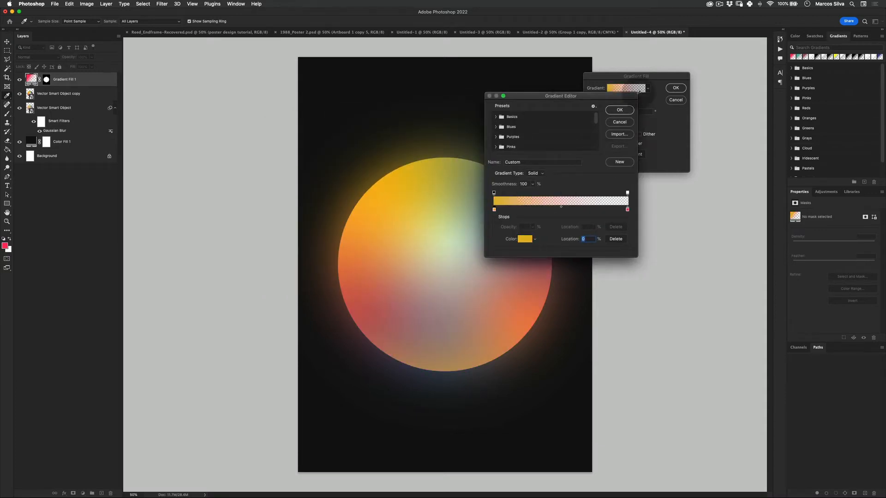
{"action": "left_click", "coordinate": [620, 109]}
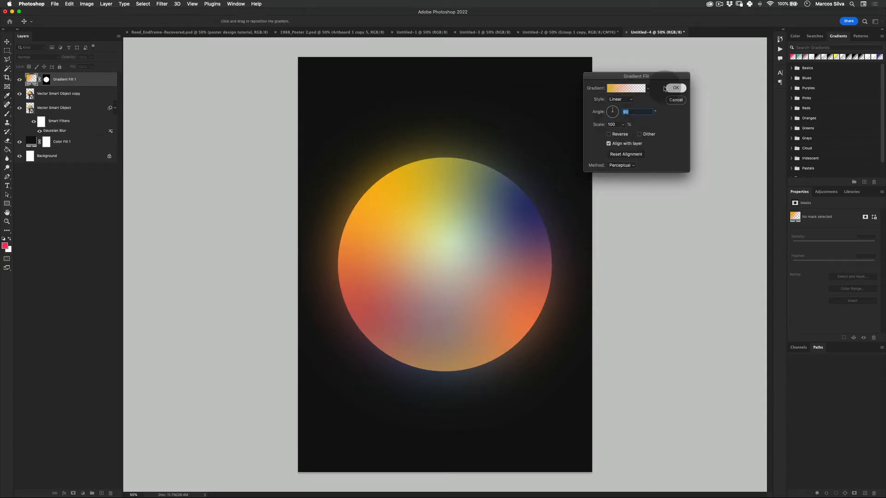
{"action": "left_click", "coordinate": [664, 88]}
- Scale the gradient fill's circular mask from its centre to about 116% and rotate it by about -27°
{"action": "left_click", "coordinate": [47, 79]}
{"action": "key", "text": "super+t"}
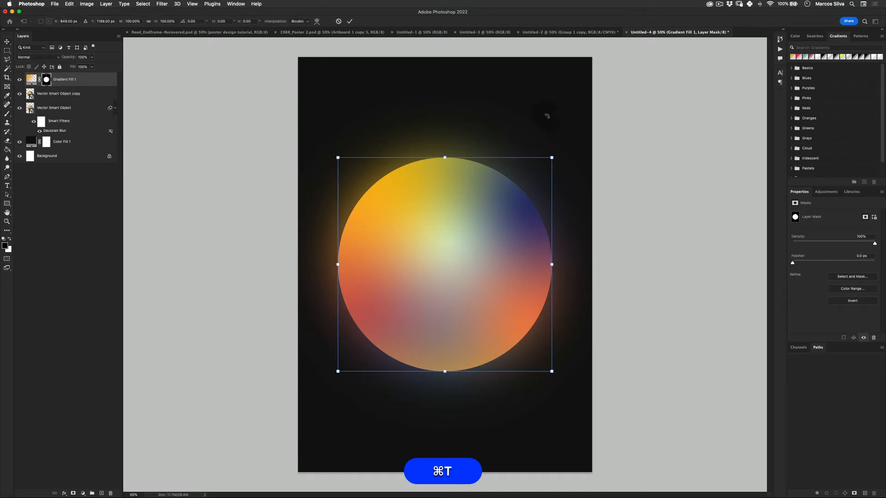
{"action": "left_click_drag", "start_coordinate": [553, 156], "coordinate": [569, 139]}
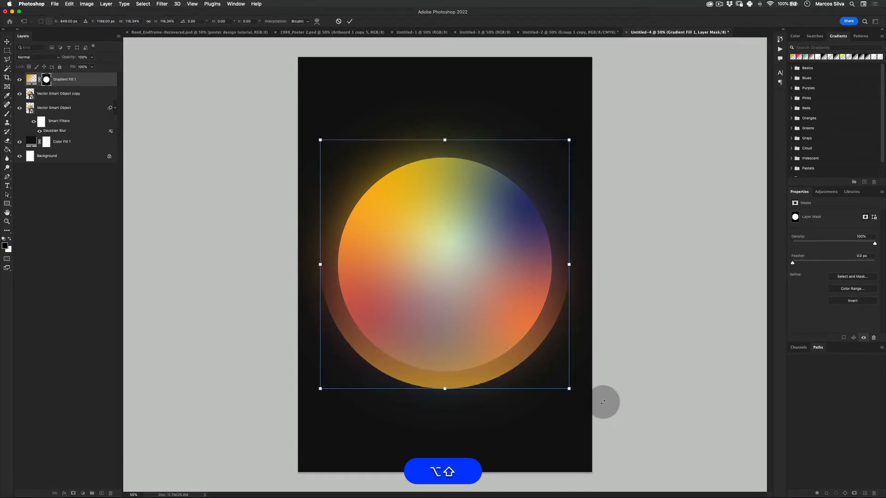
{"action": "left_click_drag", "start_coordinate": [579, 404], "coordinate": [605, 317]}
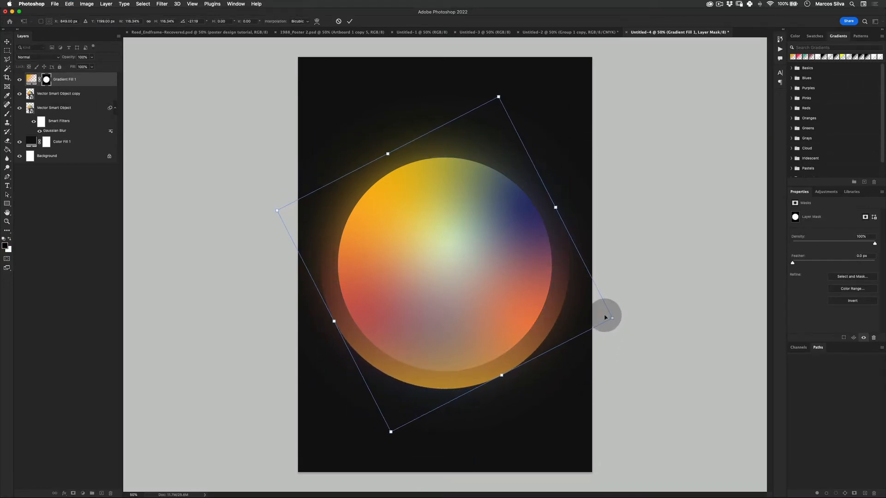
{"action": "key", "text": "Return"}
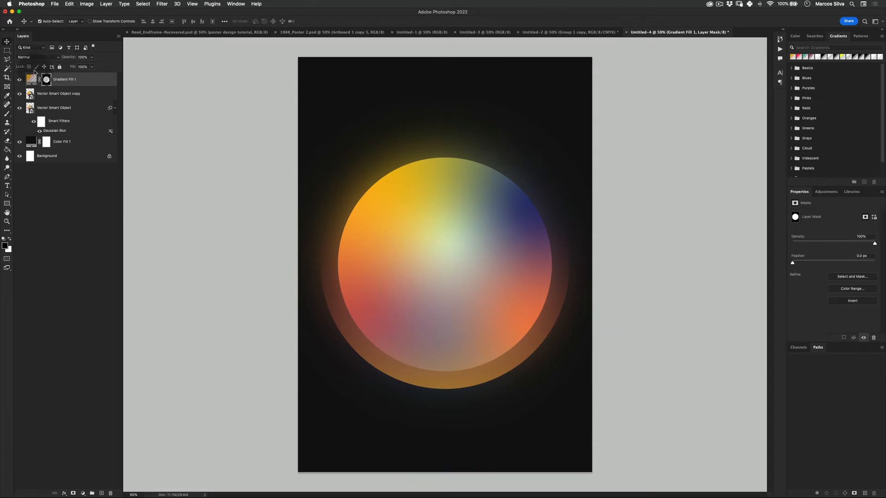
- Shift the yellow gradient down so it only tints the ring's lower rim, and duplicate the gradient fill layer
{"action": "double_click", "coordinate": [33, 79]}
{"action": "left_click_drag", "start_coordinate": [397, 234], "coordinate": [567, 352]}
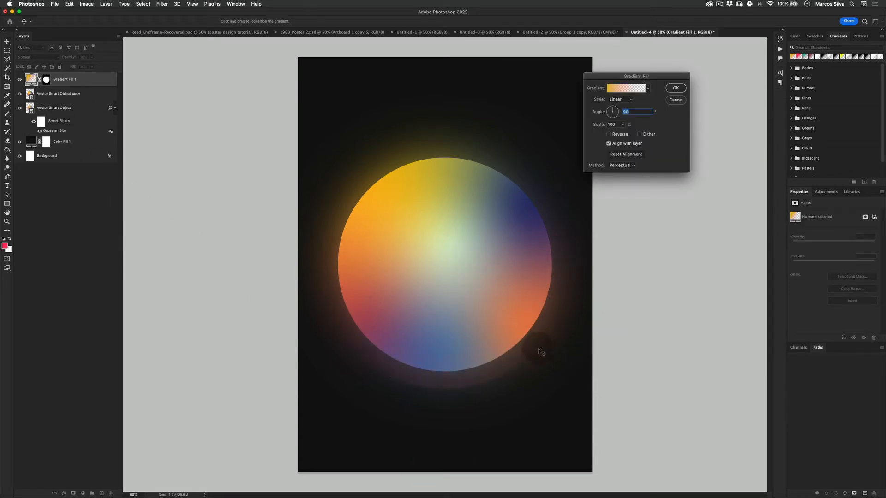
{"action": "left_click", "coordinate": [675, 89]}
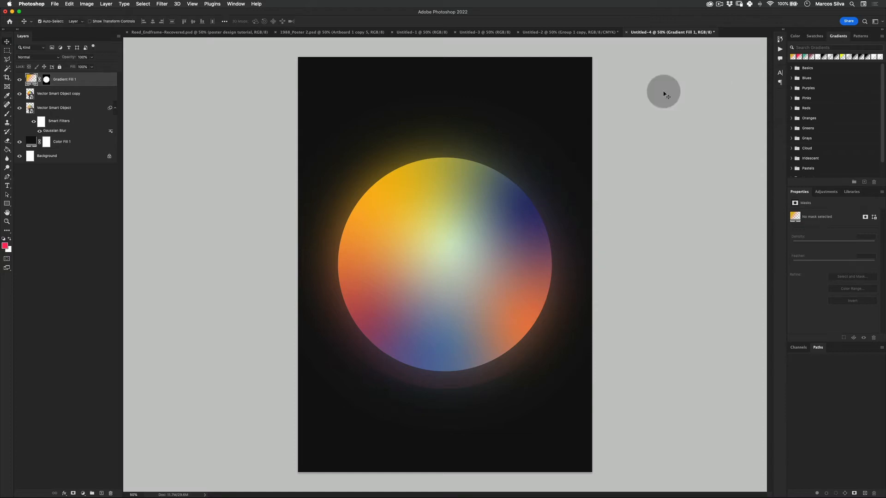
{"action": "key", "text": "super"}
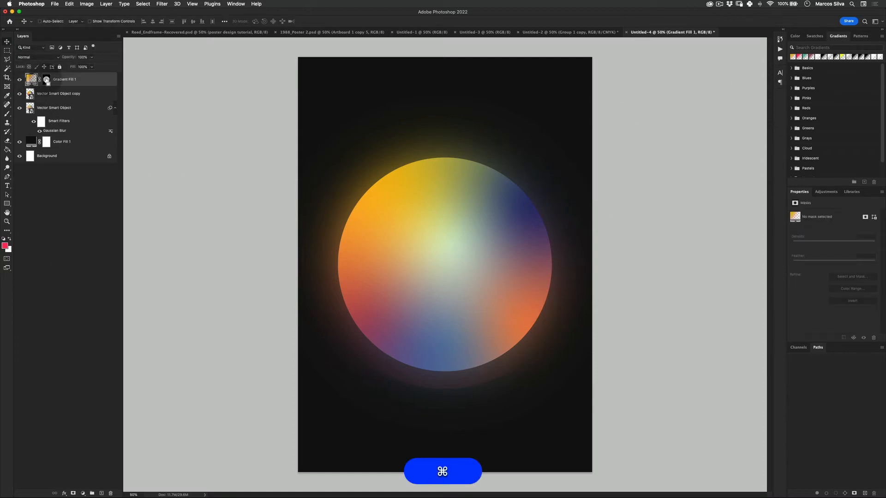
{"action": "key", "text": "super+j"}
- Try a muted green for the first colour stop of the duplicated gradient fill
{"action": "double_click", "coordinate": [31, 80]}
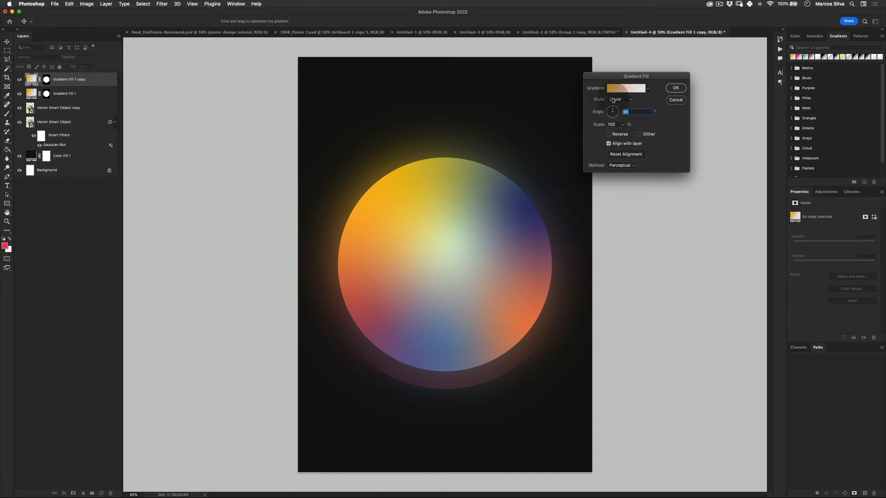
{"action": "left_click", "coordinate": [626, 88]}
{"action": "left_click", "coordinate": [494, 210]}
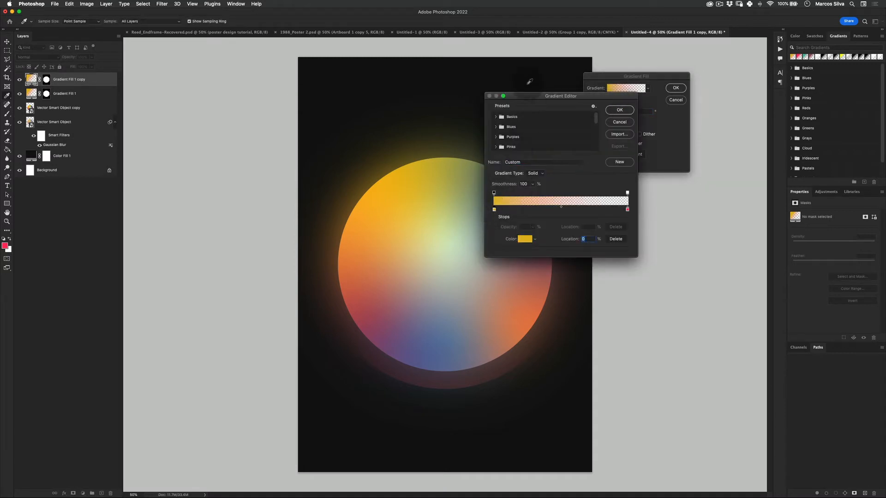
{"action": "left_click_drag", "start_coordinate": [530, 96], "coordinate": [675, 80]}
{"action": "mouse_move", "coordinate": [474, 163]}
{"action": "left_mouse_down"}
{"action": "mouse_move", "coordinate": [489, 167]}
{"action": "mouse_move", "coordinate": [485, 198]}
{"action": "mouse_move", "coordinate": [454, 171]}
{"action": "mouse_move", "coordinate": [478, 174]}
{"action": "left_mouse_up"}
{"action": "left_click", "coordinate": [669, 225]}
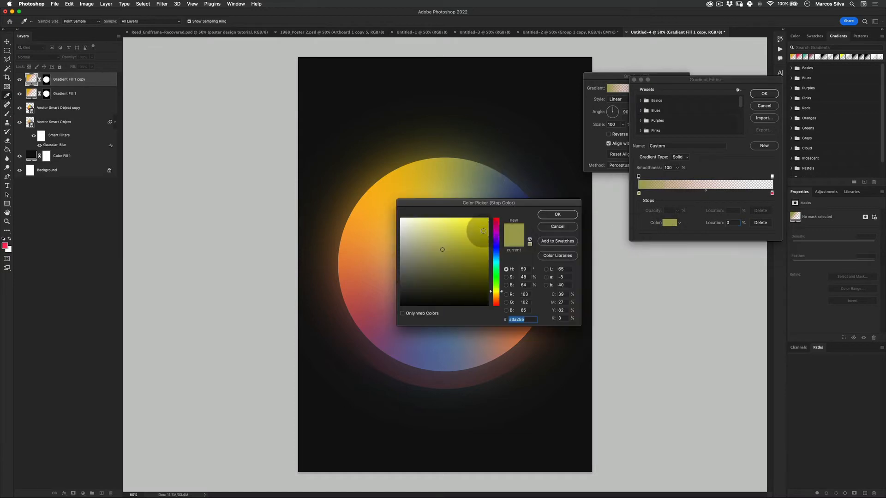
{"action": "left_click", "coordinate": [496, 276]}
{"action": "mouse_move", "coordinate": [475, 227]}
{"action": "left_mouse_down"}
{"action": "mouse_move", "coordinate": [441, 232]}
{"action": "mouse_move", "coordinate": [478, 224]}
{"action": "left_mouse_up"}
{"action": "left_click", "coordinate": [557, 215]}
{"action": "left_click", "coordinate": [756, 94]}
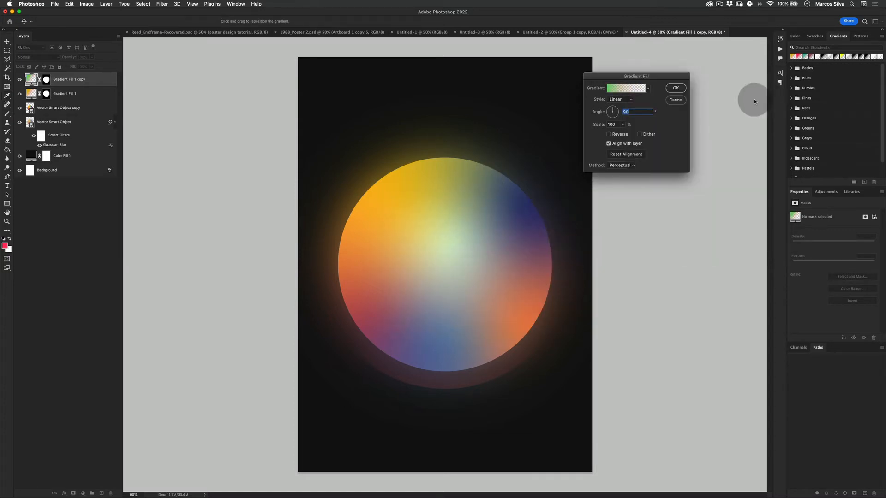
- Try a gradient angle of -52.48° with a shifted position on the copy, and undo the green gradient edit
{"action": "left_click_drag", "start_coordinate": [616, 114], "coordinate": [618, 120]}
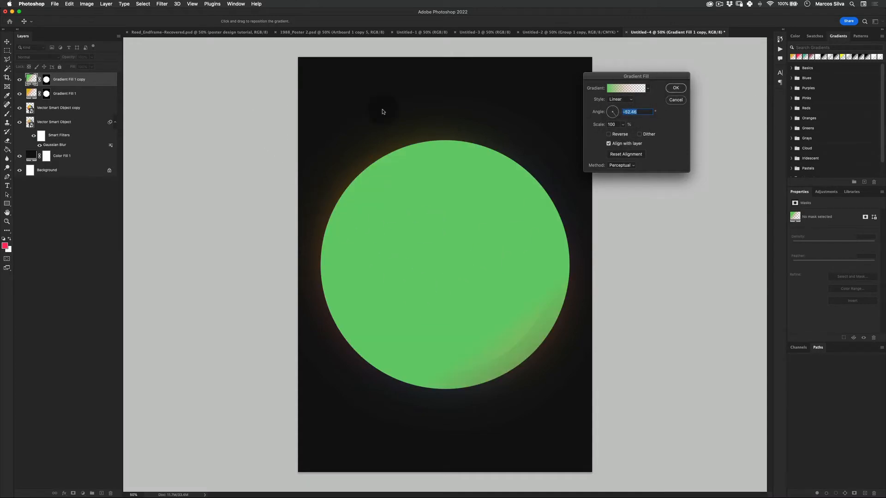
{"action": "left_click", "coordinate": [676, 88]}
{"action": "double_click", "coordinate": [34, 80]}
{"action": "left_click_drag", "start_coordinate": [471, 220], "coordinate": [186, 82]}
{"action": "left_click_drag", "start_coordinate": [420, 183], "coordinate": [341, 126]}
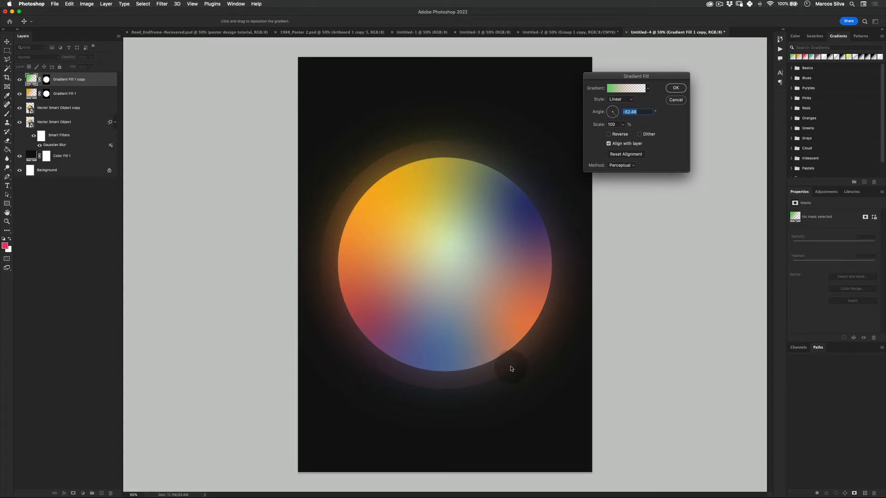
{"action": "left_click", "coordinate": [675, 100]}
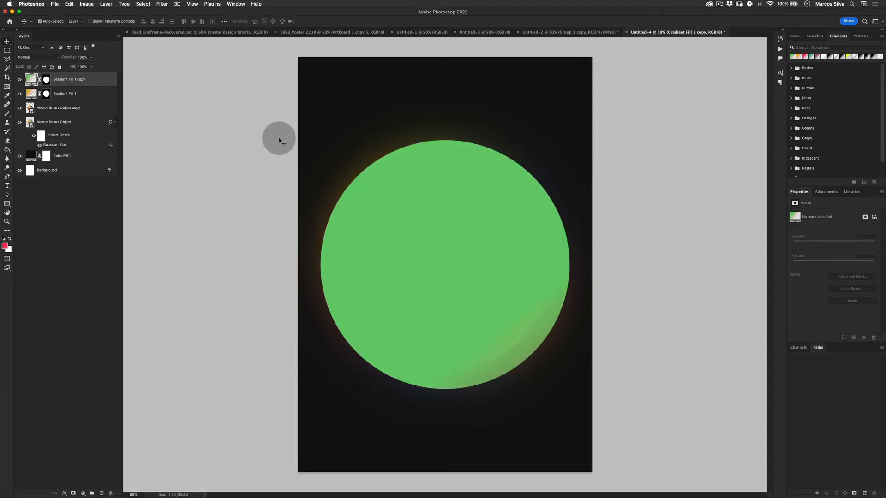
{"action": "key", "text": "super+z"}
- Set the duplicated gradient fill's first colour stop to bright green #60e566
{"action": "double_click", "coordinate": [31, 79]}
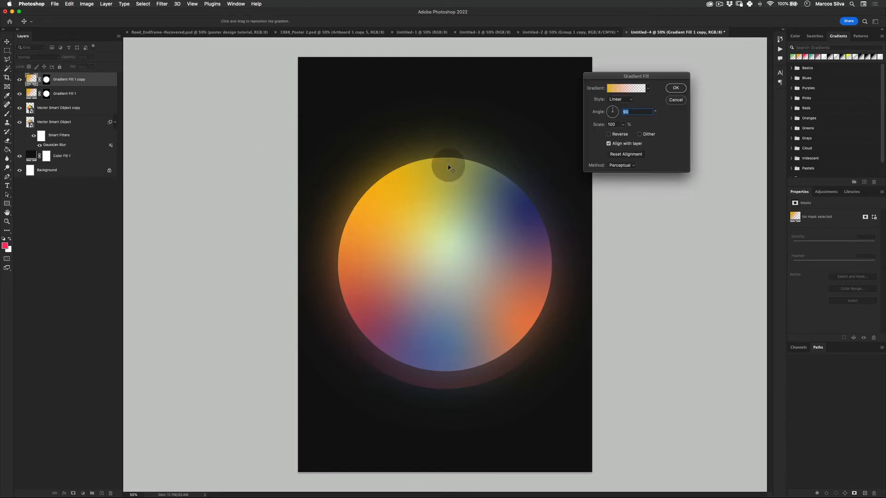
{"action": "left_click", "coordinate": [632, 88]}
{"action": "left_click", "coordinate": [639, 193]}
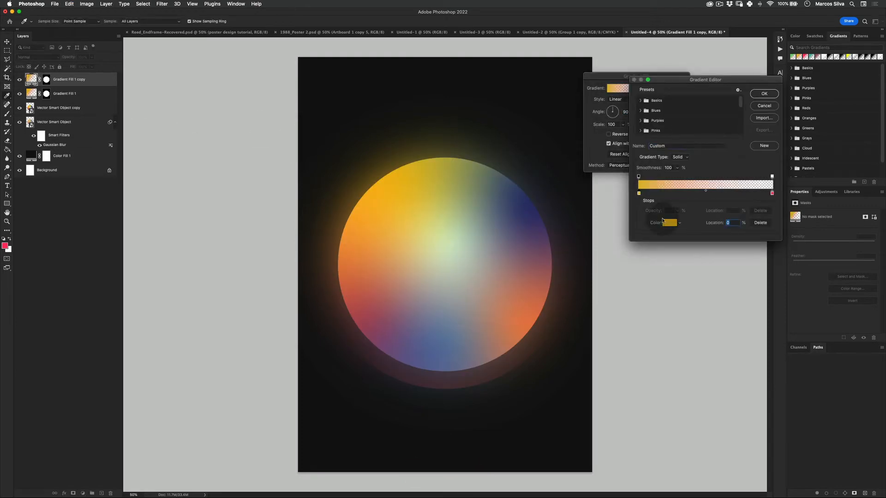
{"action": "left_click", "coordinate": [665, 222]}
{"action": "left_click", "coordinate": [496, 276]}
{"action": "left_click_drag", "start_coordinate": [476, 232], "coordinate": [464, 222]}
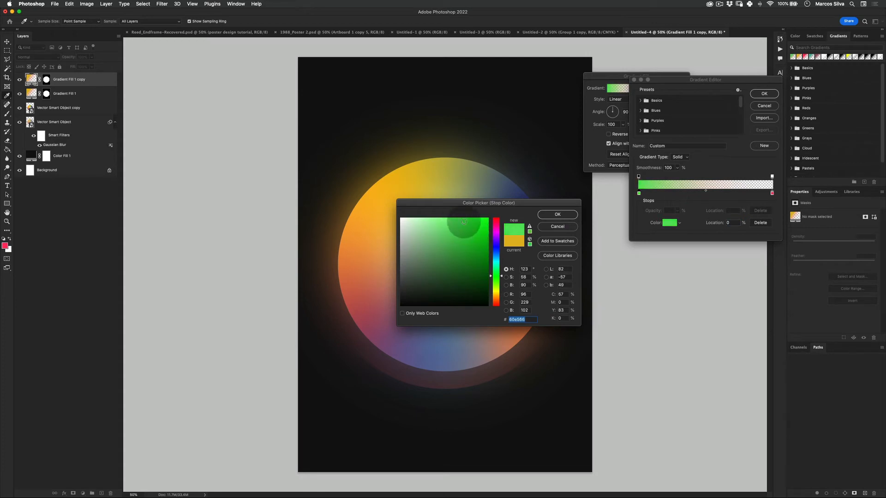
{"action": "left_click", "coordinate": [558, 214]}
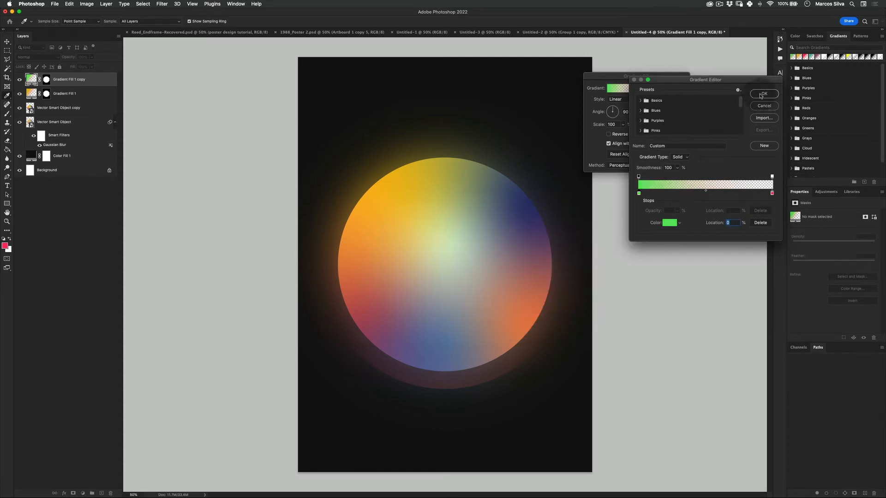
{"action": "left_click", "coordinate": [763, 94]}
- Set the green gradient's angle to -66.73° and shift the gradient so it fades in along the ring's upper-left rim
{"action": "left_click_drag", "start_coordinate": [616, 112], "coordinate": [620, 130]}
{"action": "left_click_drag", "start_coordinate": [389, 225], "coordinate": [420, 223]}
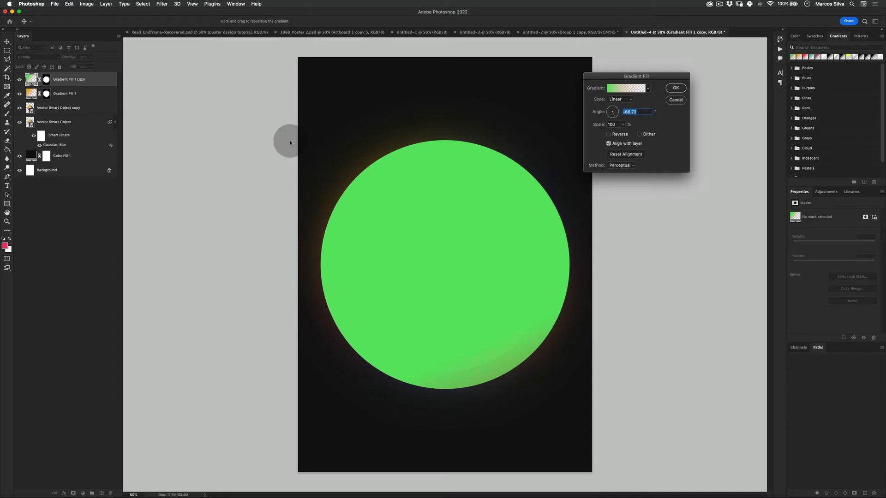
{"action": "left_click", "coordinate": [675, 87]}
{"action": "double_click", "coordinate": [31, 80]}
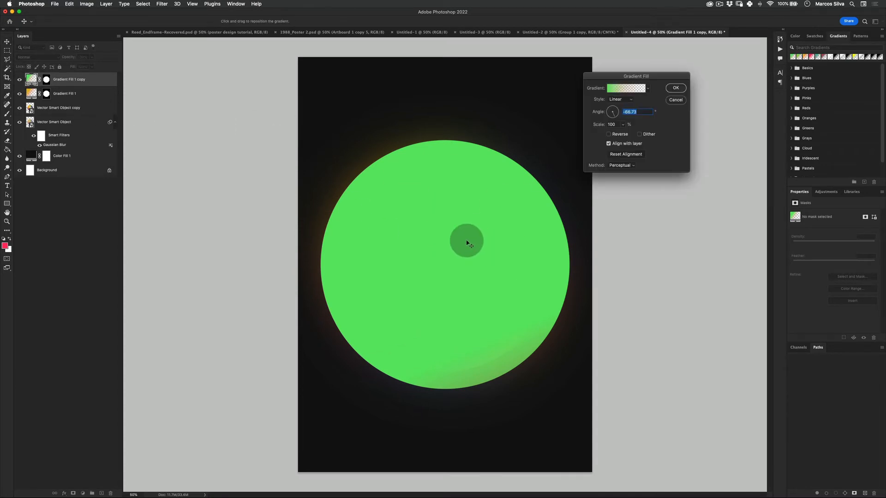
{"action": "left_click_drag", "start_coordinate": [466, 242], "coordinate": [136, 45]}
{"action": "left_click", "coordinate": [676, 89]}
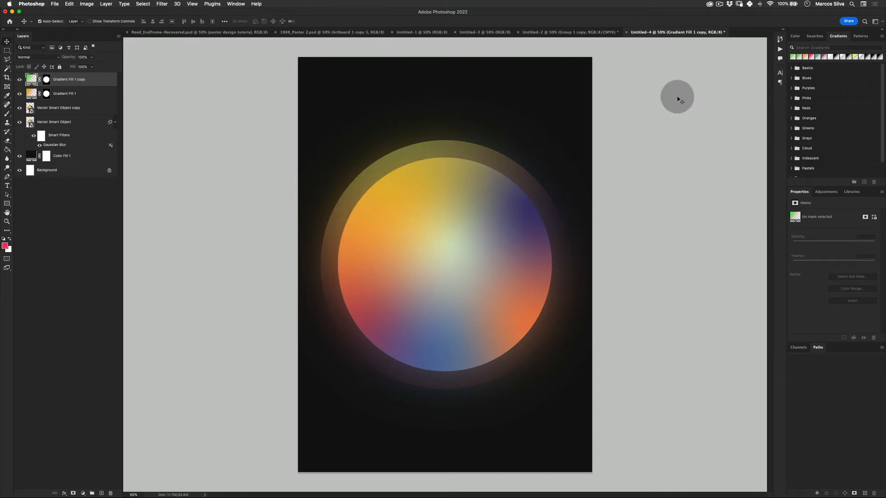
- Add a new layer above the gradient fills and fill it with black
{"action": "key", "text": "super+alt+shift+n"}
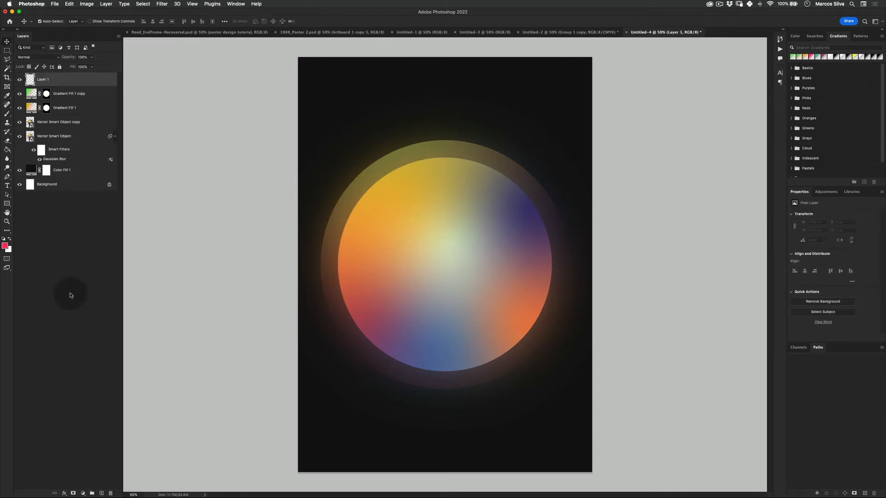
{"action": "key", "text": "d"}
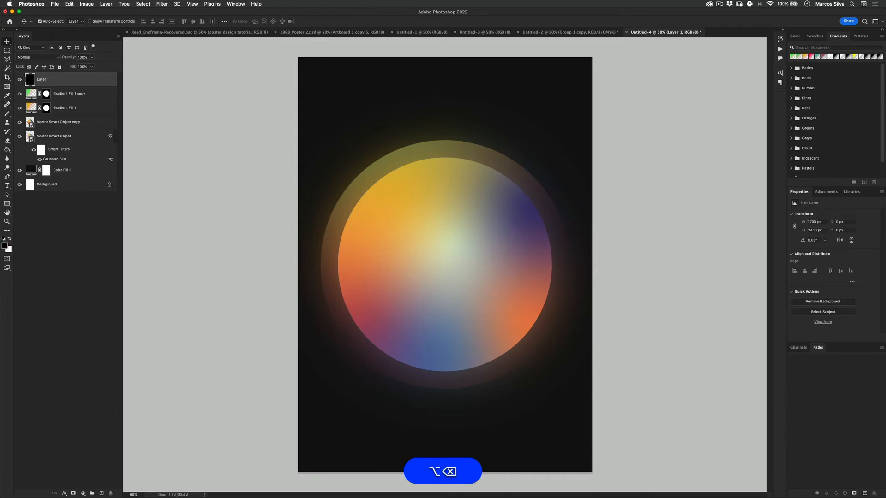
{"action": "key", "text": "alt+BackSpace"}
- Apply Add Noise to the black layer with a 5% amount, Gaussian distribution and Monochromatic enabled
{"action": "left_click", "coordinate": [162, 4]}
{"action": "mouse_move", "coordinate": [240, 119]}
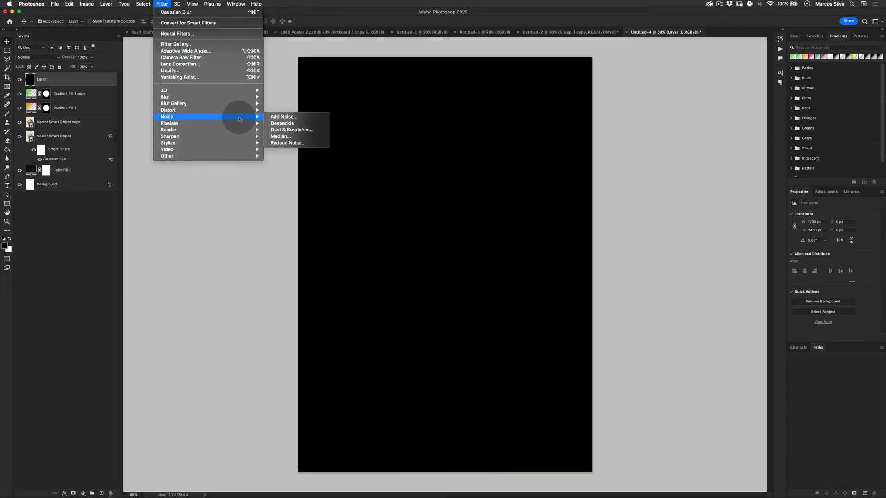
{"action": "left_click", "coordinate": [284, 116]}
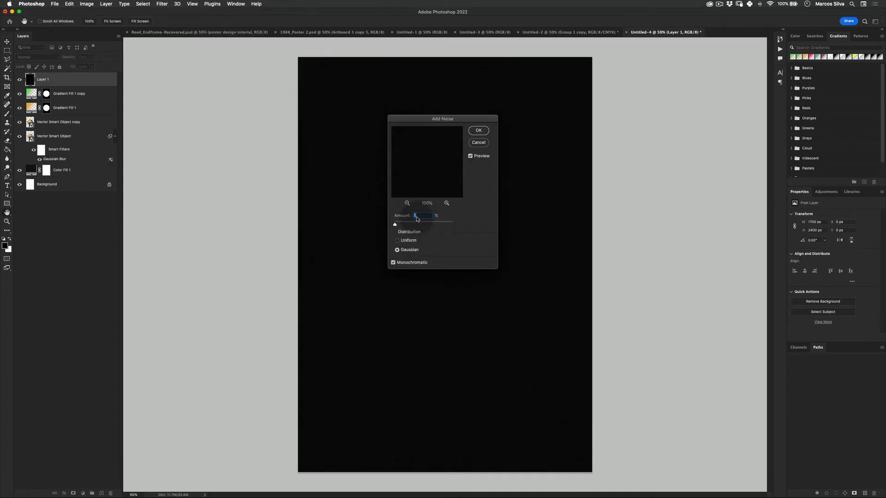
{"action": "key", "text": "Return"}
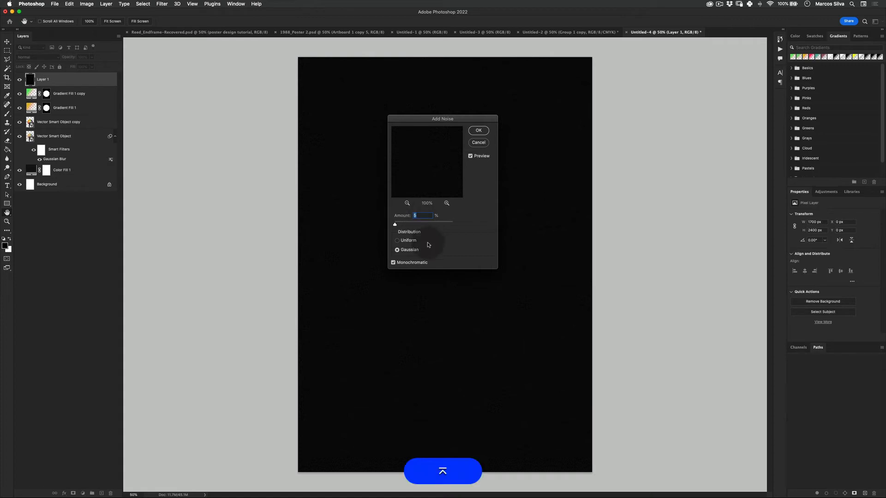
- Set the noise layer's blend mode to Screen
{"action": "left_click", "coordinate": [37, 57]}
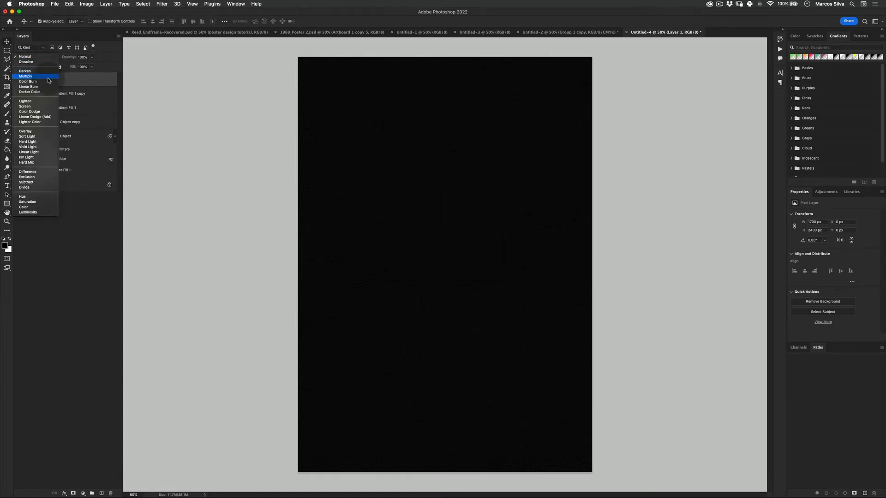
{"action": "left_click", "coordinate": [34, 108]}
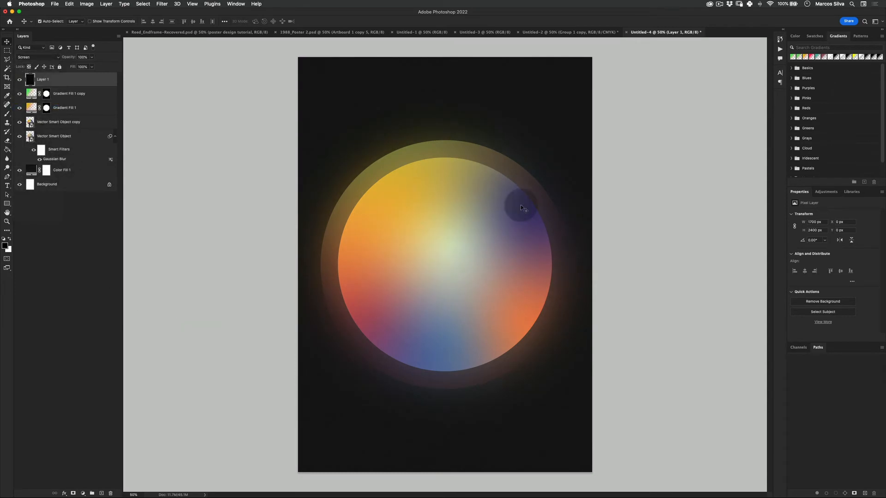
{"action": "key", "text": "v"}
- Lower the opacity of both gradient fill layers together to 34%
{"action": "left_click", "coordinate": [53, 136]}
{"action": "key", "text": "z"}
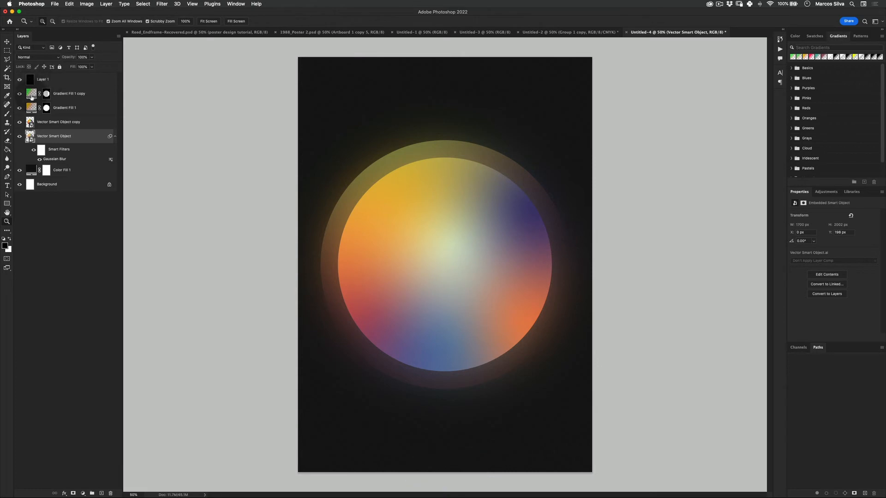
{"action": "left_click", "coordinate": [31, 95]}
{"action": "left_click", "coordinate": [31, 109], "text": "shift"}
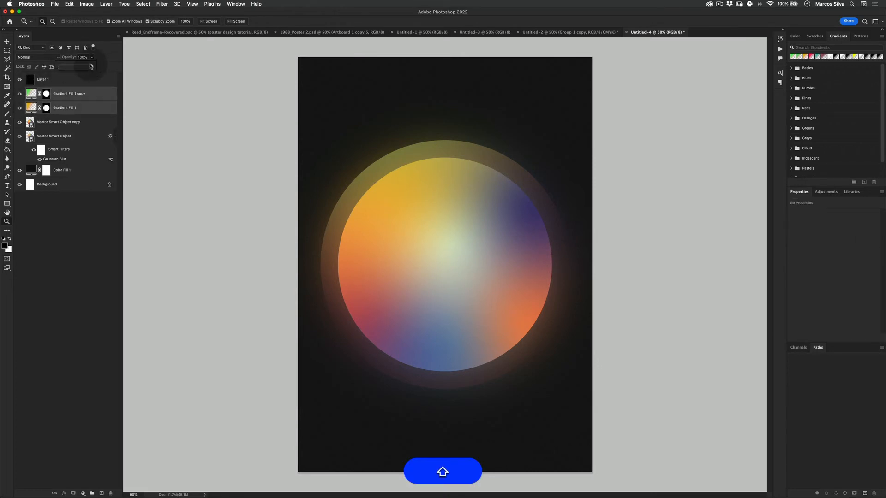
{"action": "left_click_drag", "start_coordinate": [91, 66], "coordinate": [72, 68]}
{"action": "left_click", "coordinate": [59, 221]}
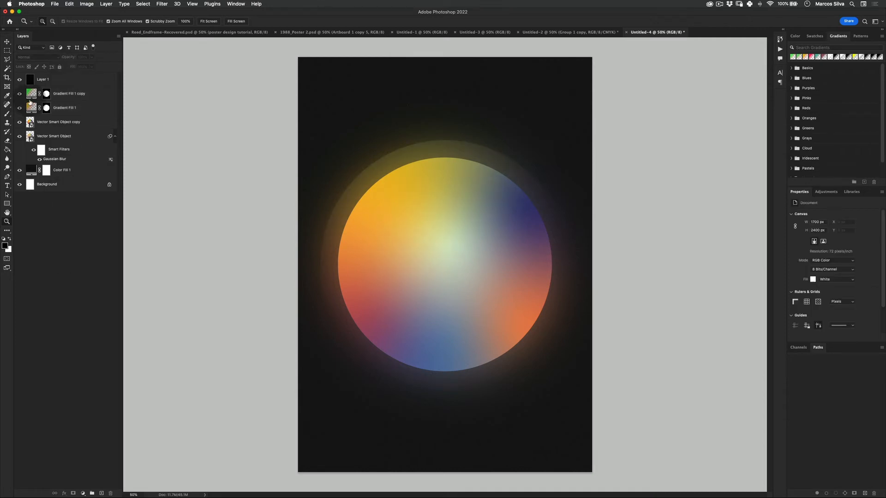
- Add an Invert adjustment layer above the green gradient fill and fill its mask with black
{"action": "left_click", "coordinate": [56, 93]}
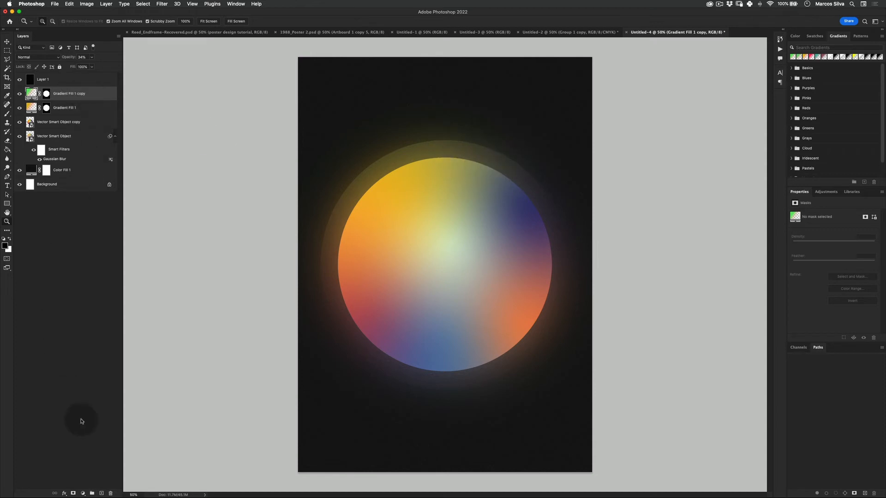
{"action": "left_click", "coordinate": [83, 493]}
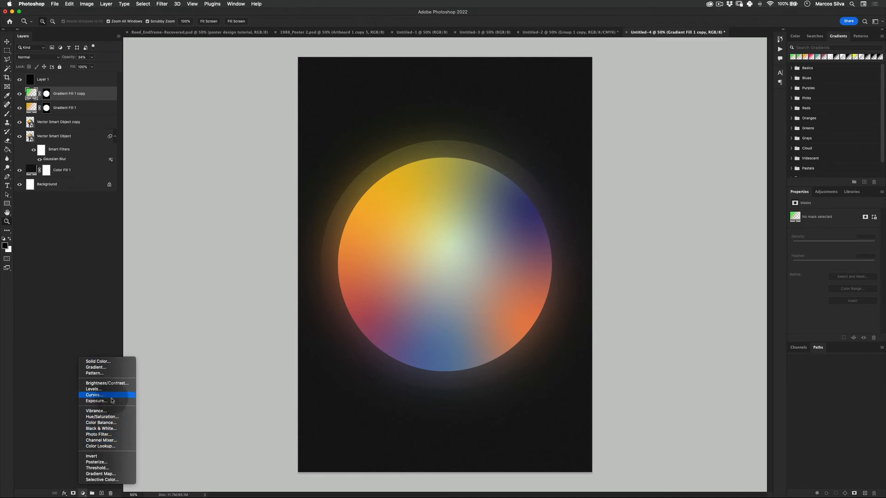
{"action": "left_click", "coordinate": [155, 316]}
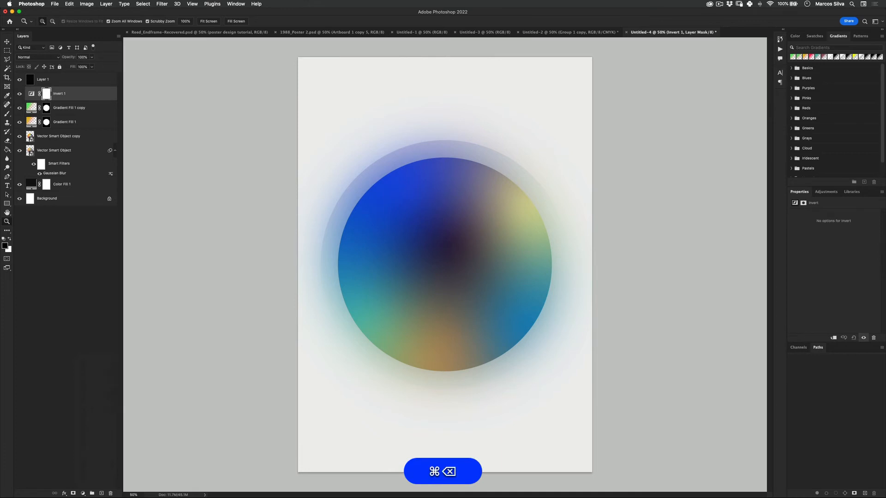
{"action": "key", "text": "alt+super+BackSpace"}
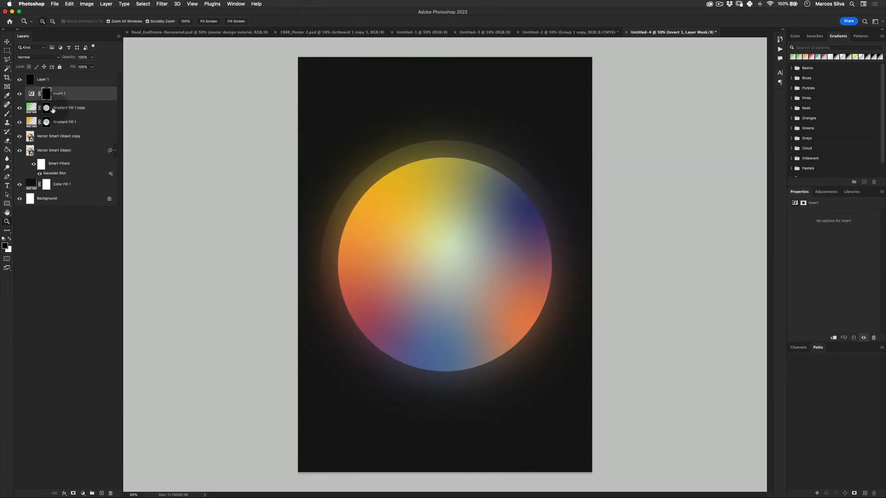
- Make a circular selection over the large circle's upper-right edge, fill it with white on the Invert mask and deselect
{"action": "left_click", "coordinate": [7, 50]}
{"action": "left_click", "coordinate": [37, 54]}
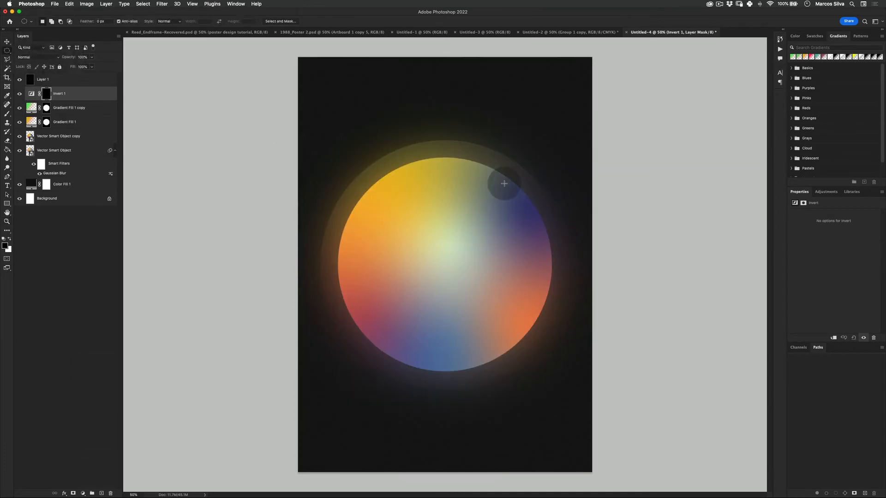
{"action": "left_click_drag", "start_coordinate": [523, 191], "coordinate": [632, 154]}
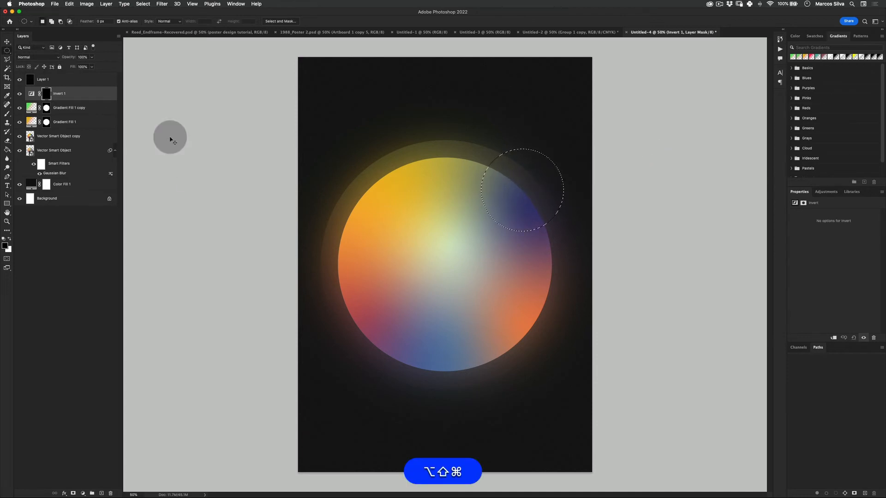
{"action": "key", "text": "super+BackSpace"}
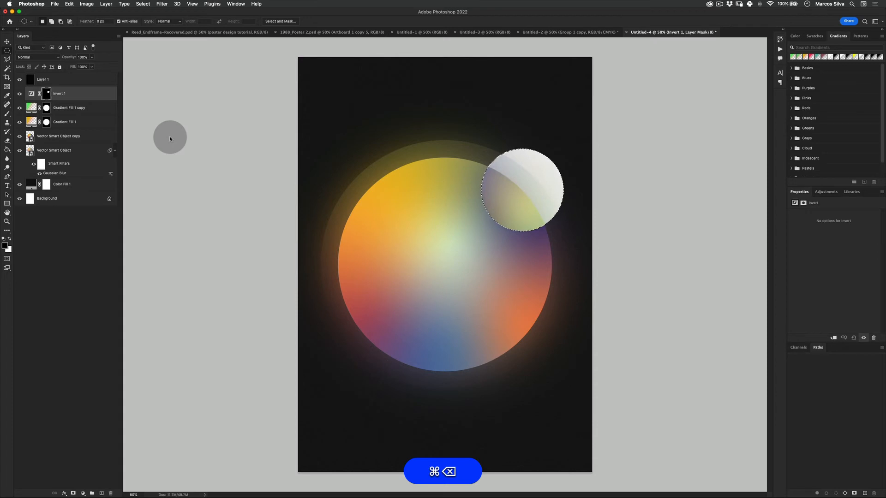
{"action": "key", "text": "super+d"}
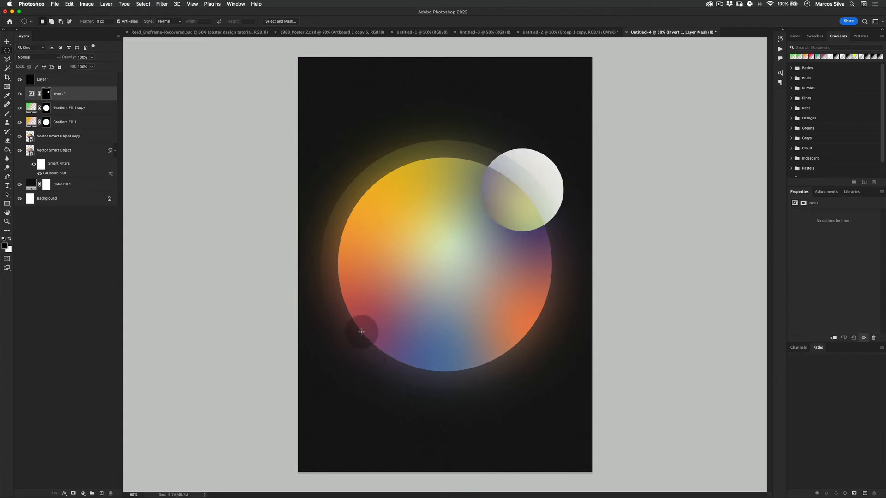
- Fill a circular selection about 400 px across with white on the Invert mask at the large circle's lower-left edge
{"action": "left_click_drag", "start_coordinate": [361, 331], "coordinate": [392, 322]}
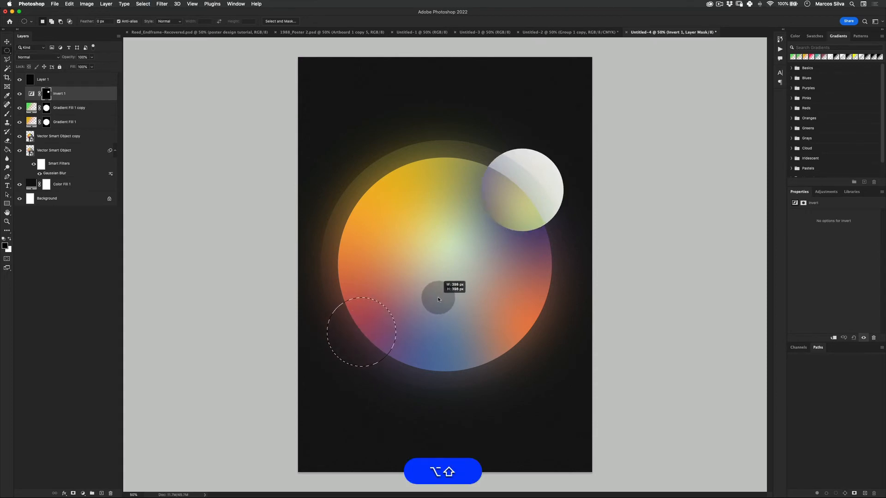
{"action": "key", "text": "alt+shift+super+BackSpace"}
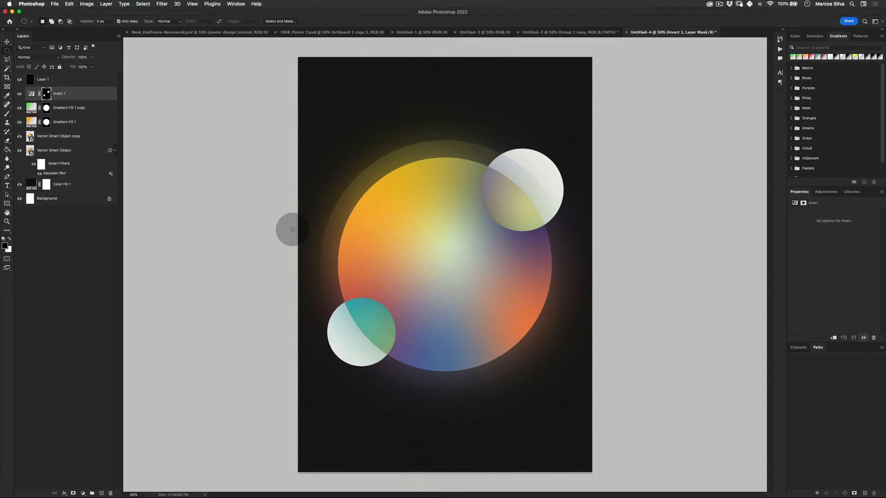
- Move the reference poster Untitled-2 out into a separate window and return to the Untitled-4 poster
{"action": "left_click", "coordinate": [569, 32]}
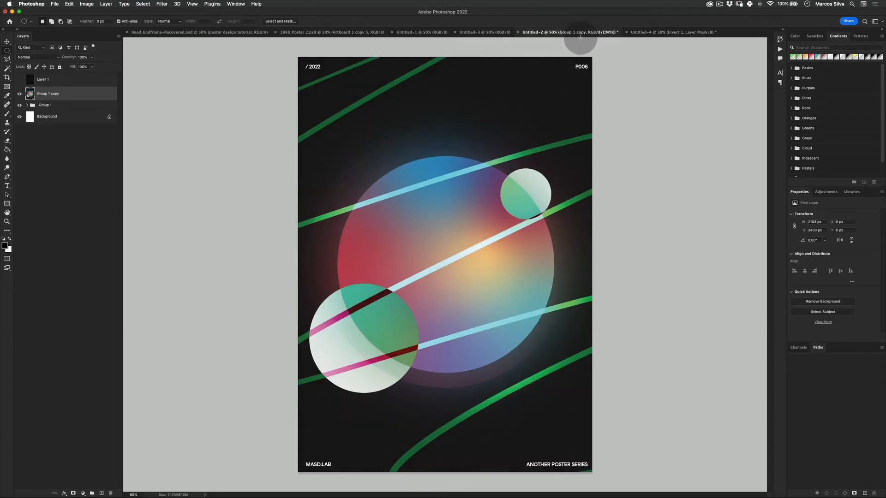
{"action": "left_click", "coordinate": [669, 33]}
{"action": "left_click_drag", "start_coordinate": [569, 33], "coordinate": [0, 249]}
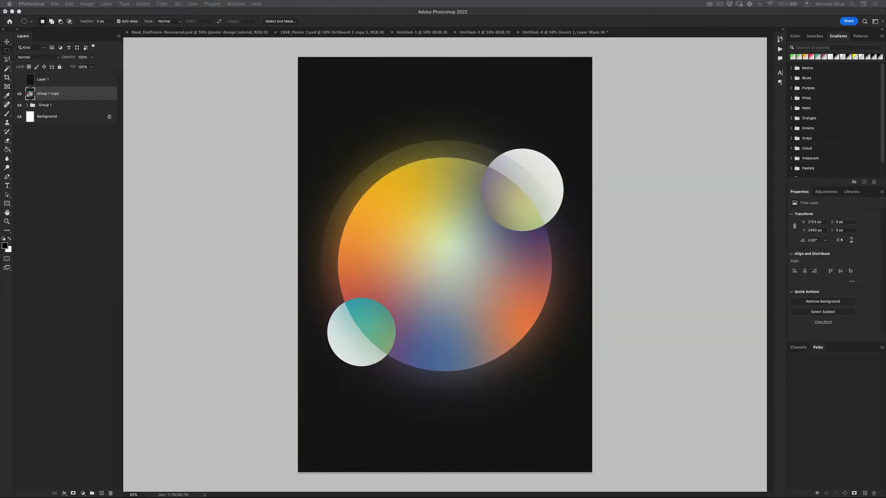
{"action": "key", "text": "v"}
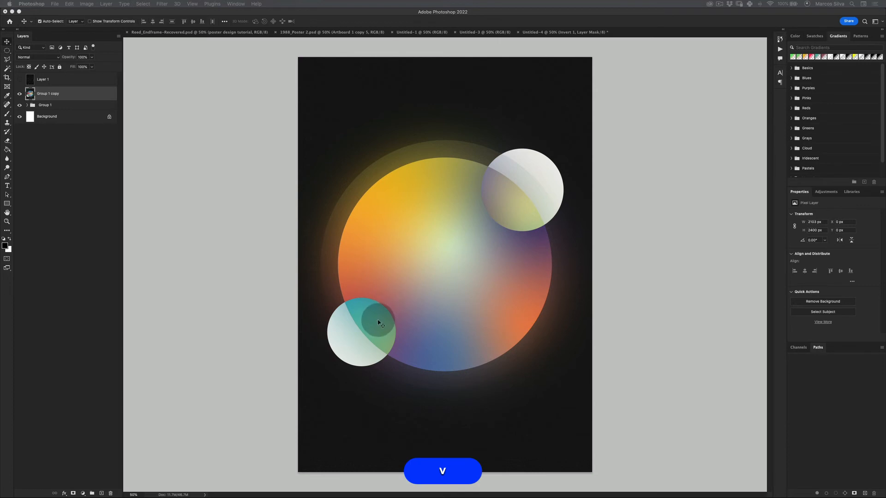
{"action": "left_click", "coordinate": [378, 321]}
- Enlarge the lower-left inverted circle by filling a bigger circular selection around its centre with white on the Invert mask
{"action": "left_click", "coordinate": [7, 50]}
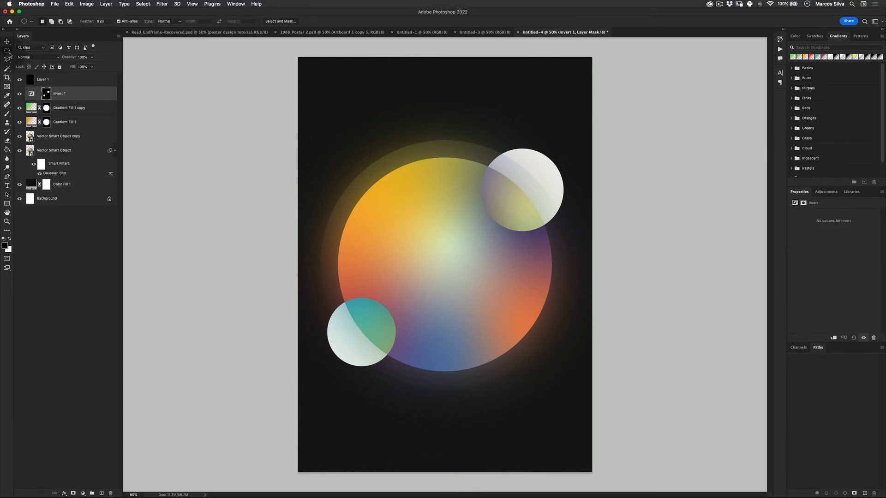
{"action": "left_click_drag", "start_coordinate": [362, 332], "coordinate": [480, 258]}
{"action": "key", "text": "alt+shift+super+BackSpace"}
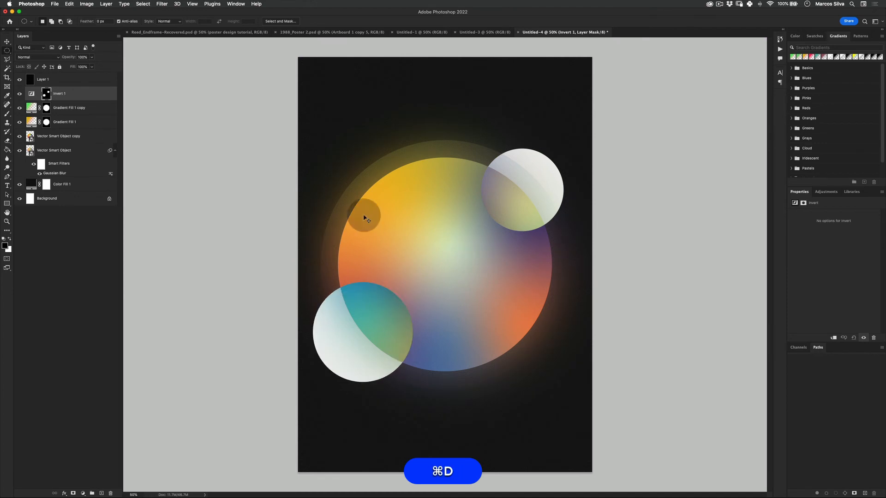
- Try erasing the upper-right inverted circle by filling a large circular selection on the Invert mask with black, and undo the fill
{"action": "key", "text": "v"}
{"action": "left_click", "coordinate": [46, 93]}
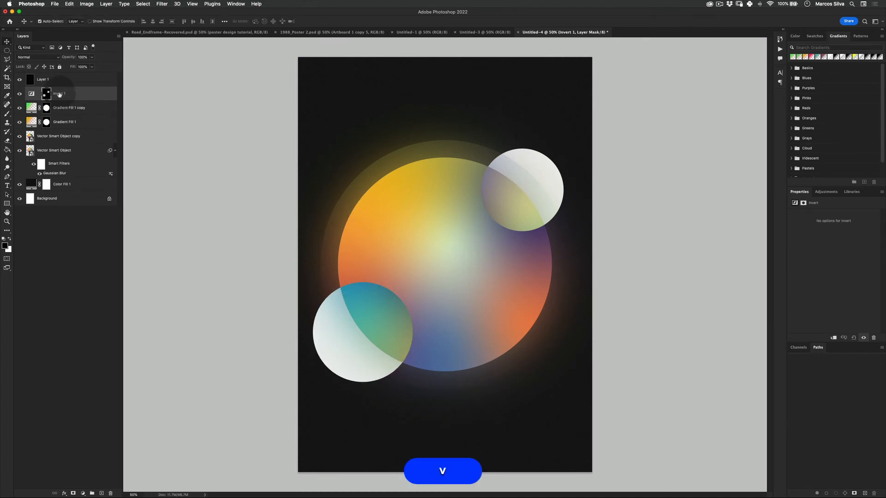
{"action": "left_click", "coordinate": [8, 49]}
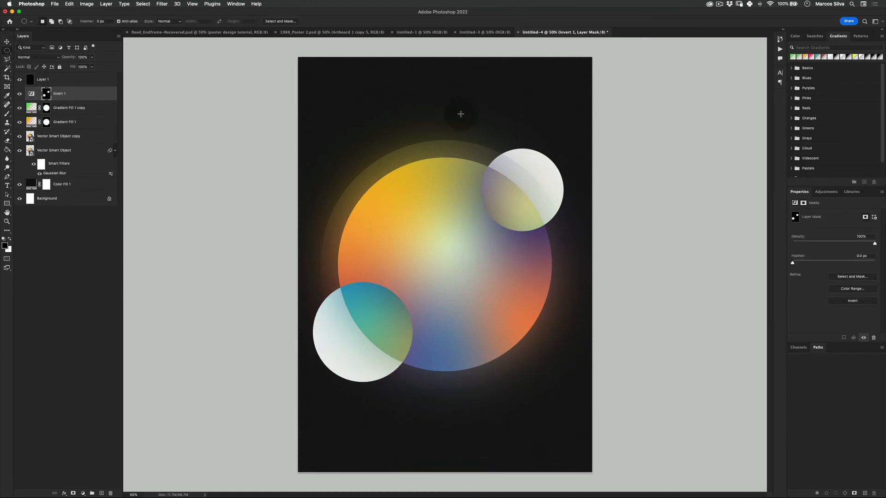
{"action": "left_click_drag", "start_coordinate": [460, 114], "coordinate": [596, 252]}
{"action": "key", "text": "super+BackSpace"}
{"action": "key", "text": "alt+super+BackSpace"}
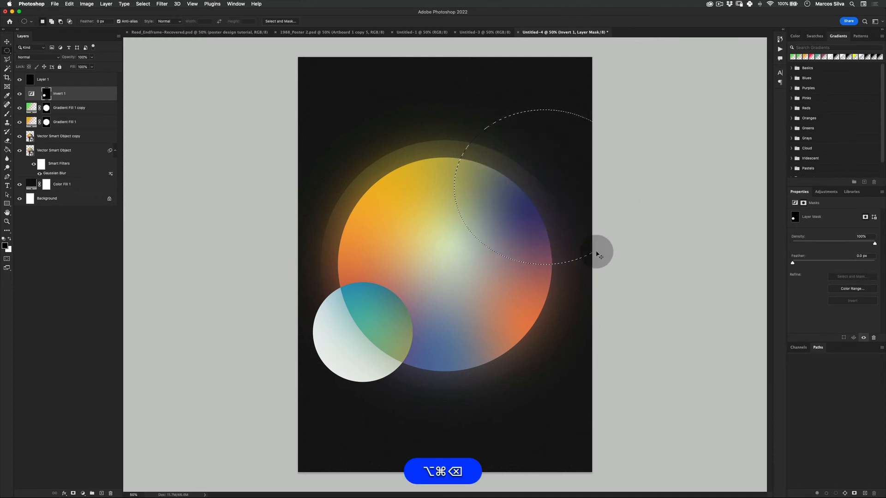
{"action": "key", "text": "super+d"}
{"action": "key", "text": "super+z"}
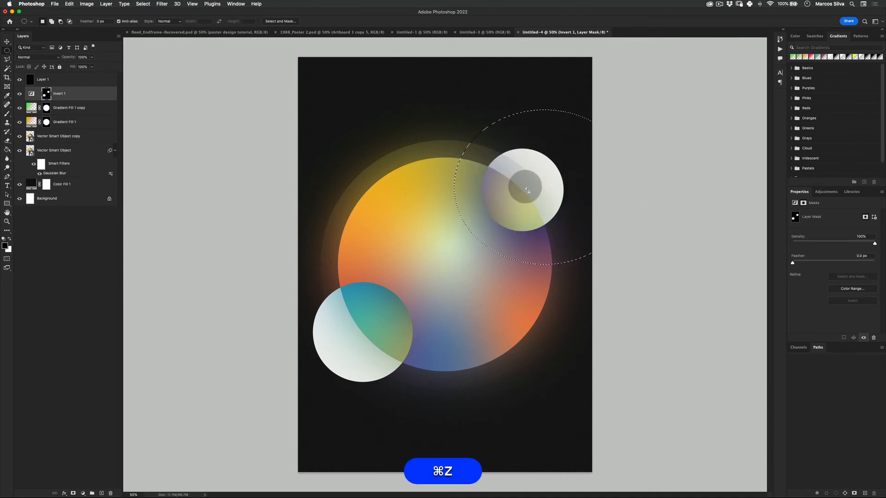
- Set the Gaussian Blur radius of the lower vector smart object's smart filter to 191.2 pixels
{"action": "key", "text": "z"}
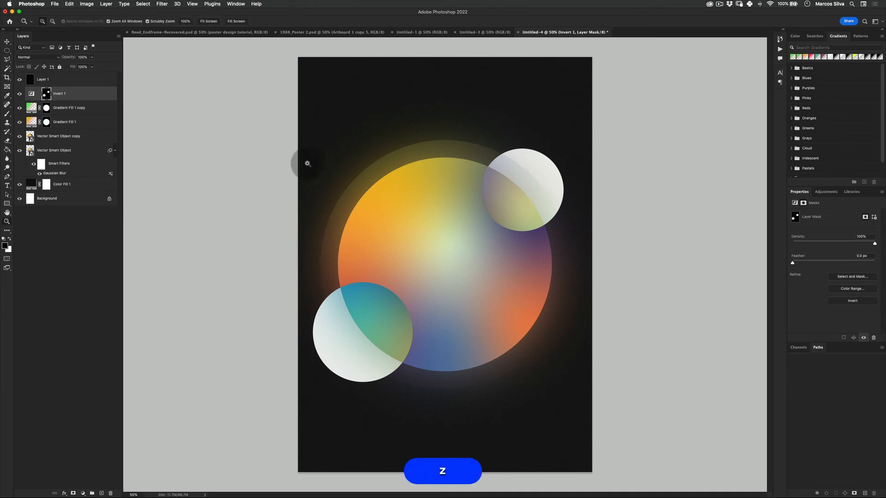
{"action": "left_click_drag", "start_coordinate": [387, 187], "coordinate": [352, 200]}
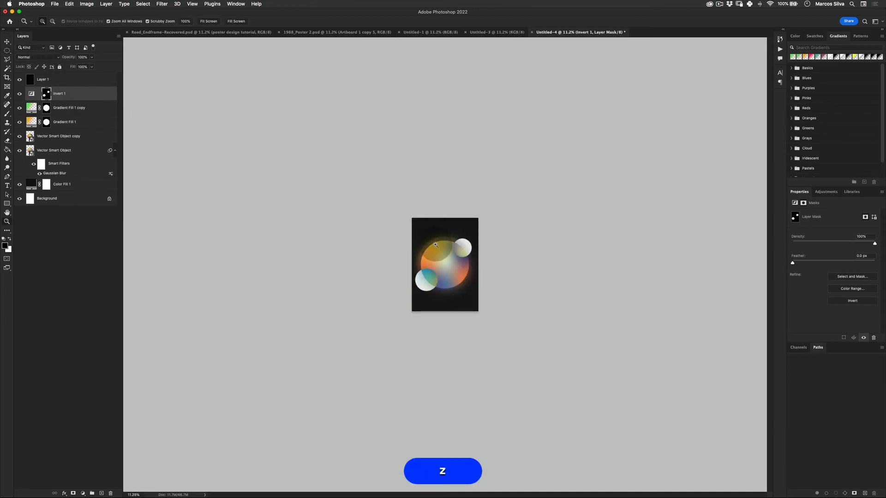
{"action": "left_click_drag", "start_coordinate": [437, 246], "coordinate": [466, 255]}
{"action": "key", "text": "z"}
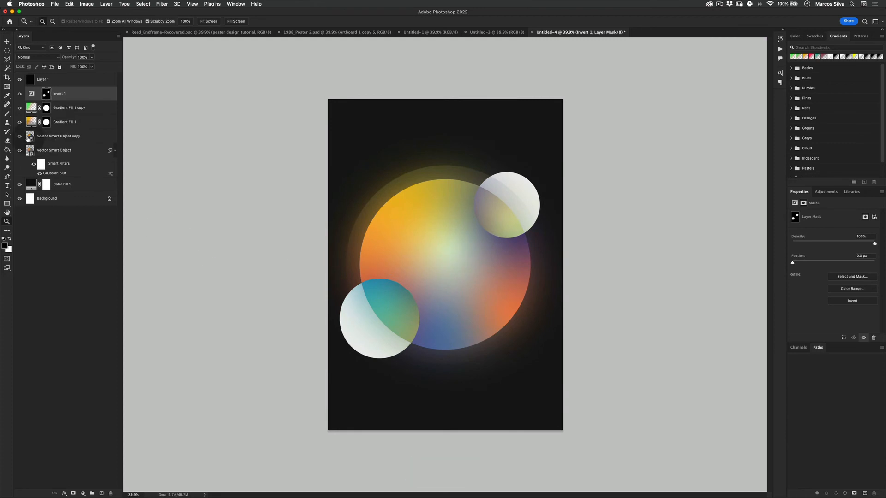
{"action": "left_click", "coordinate": [55, 150]}
{"action": "double_click", "coordinate": [58, 174]}
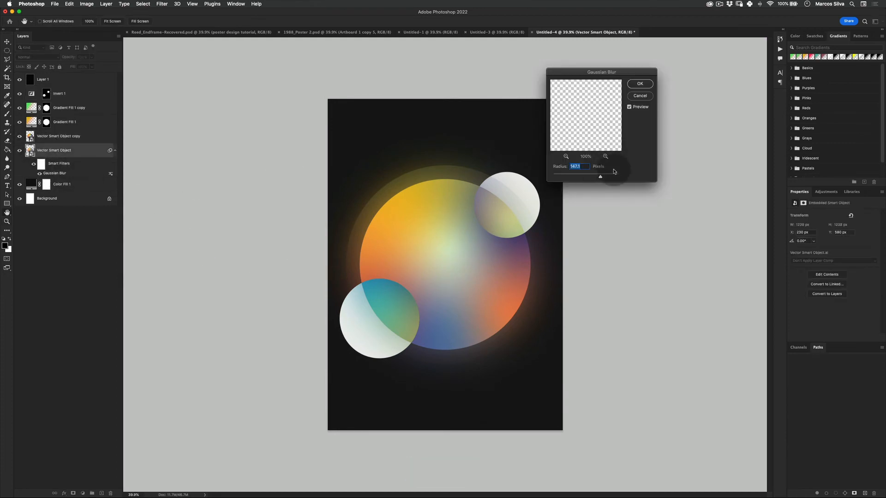
{"action": "mouse_move", "coordinate": [601, 176]}
{"action": "left_mouse_down"}
{"action": "mouse_move", "coordinate": [579, 179]}
{"action": "mouse_move", "coordinate": [617, 174]}
{"action": "mouse_move", "coordinate": [606, 178]}
{"action": "left_mouse_up"}
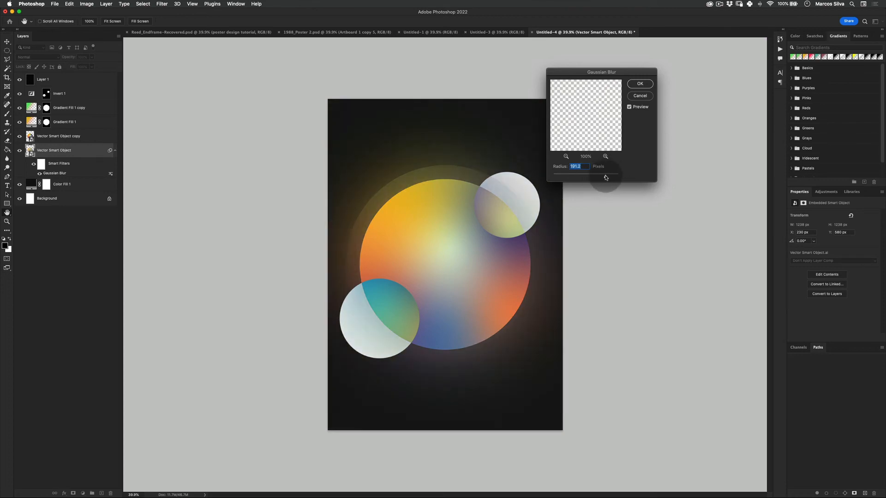
{"action": "left_click", "coordinate": [637, 85]}
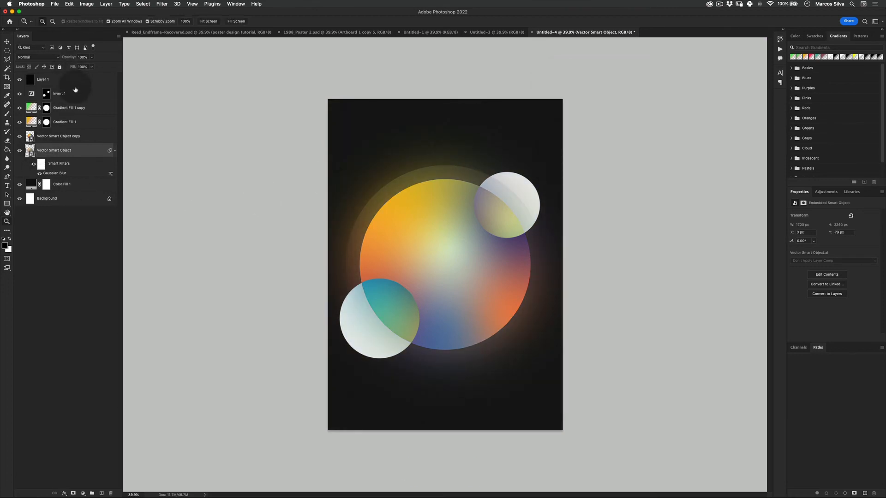
- Duplicate the blurred vector smart object to strengthen the glow around the large circle
{"action": "key", "text": "super+j"}
{"action": "key", "text": "z"}
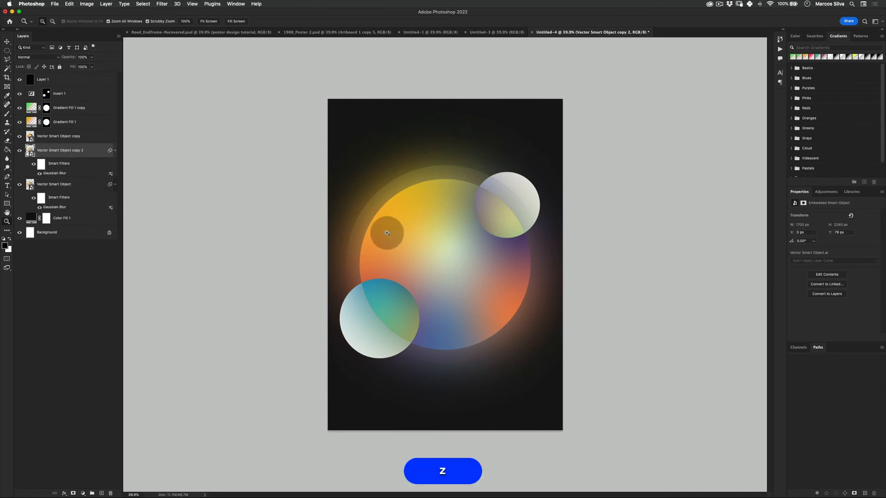
{"action": "key", "text": "super+z"}
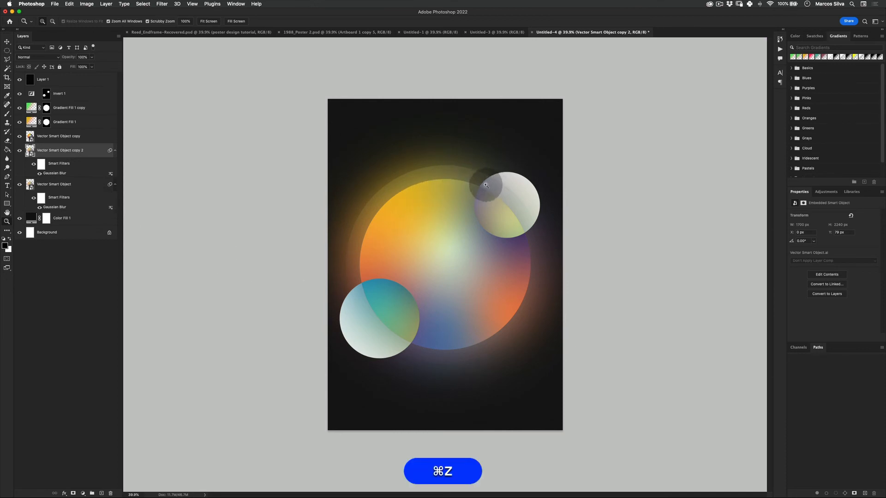
{"action": "mouse_move", "coordinate": [485, 185]}
{"action": "left_mouse_down"}
{"action": "mouse_move", "coordinate": [507, 183]}
{"action": "mouse_move", "coordinate": [490, 186]}
{"action": "left_mouse_up"}
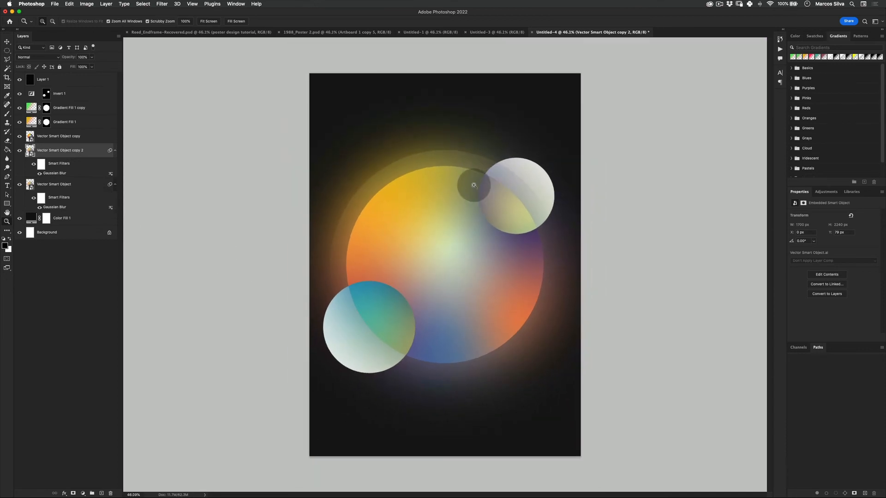
- Add a new empty layer between the duplicated blurred smart object and the sharp circle's layer
{"action": "left_click", "coordinate": [8, 42]}
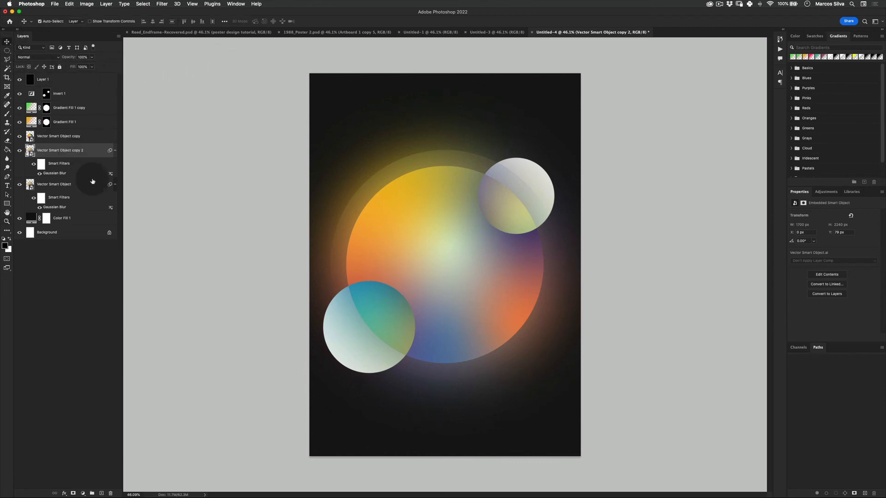
{"action": "left_click", "coordinate": [101, 493]}
{"action": "left_click_drag", "start_coordinate": [43, 151], "coordinate": [18, 134]}
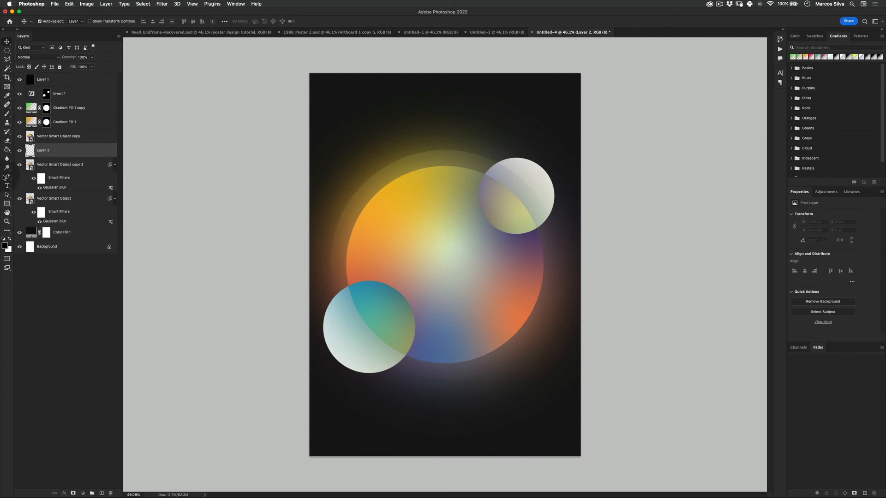
- Try brushing black wavy lines across the poster on the empty layer, and undo the strokes
{"action": "key", "text": "b"}
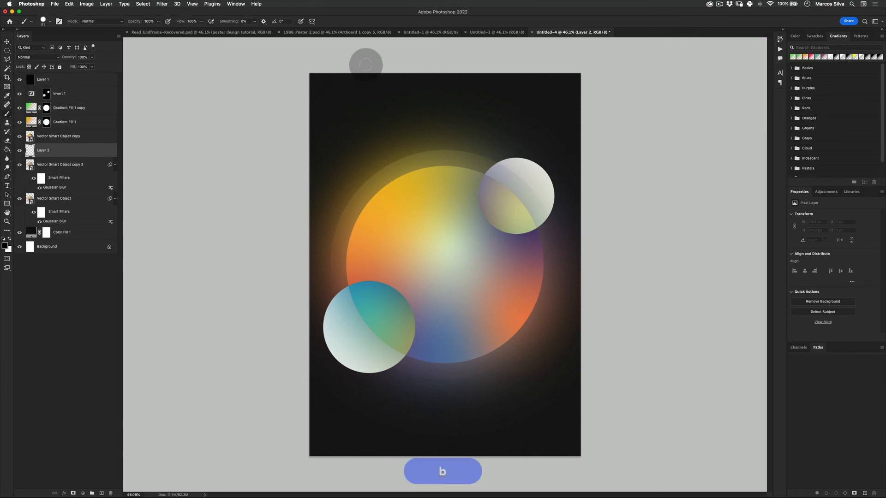
{"action": "mouse_move", "coordinate": [366, 61]}
{"action": "left_mouse_down"}
{"action": "mouse_move", "coordinate": [683, 106]}
{"action": "mouse_move", "coordinate": [482, 273]}
{"action": "mouse_move", "coordinate": [315, 434]}
{"action": "left_mouse_up"}
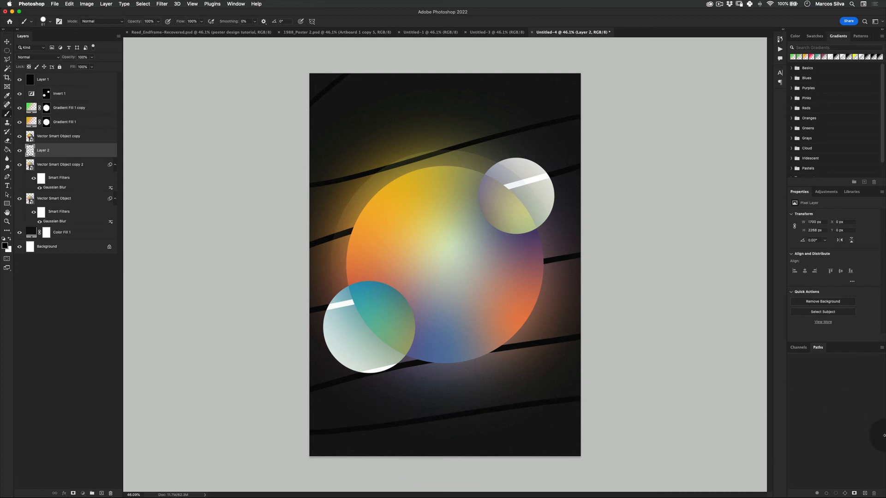
{"action": "key", "text": "super+z"}
{"action": "key", "text": "super+z"}
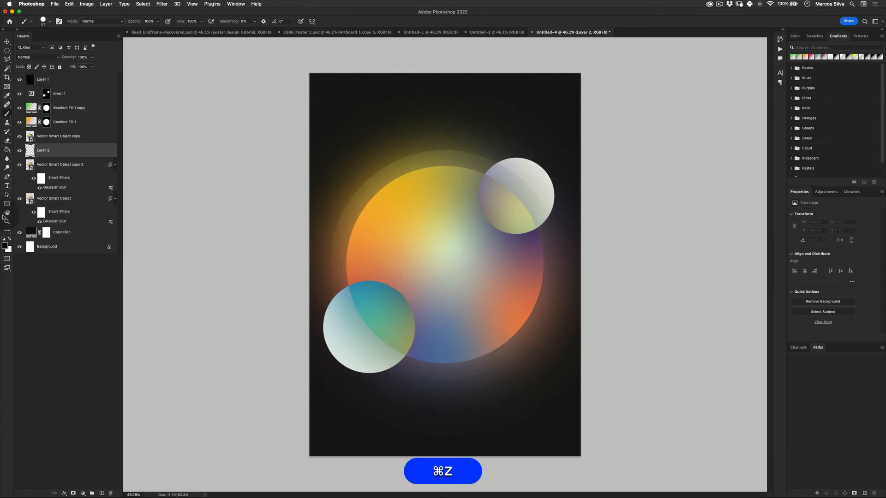
- Brush a winding magenta line on the empty layer, snaking behind the circles from the poster's upper edge to its lower edge, undoing unsatisfactory strokes
{"action": "left_click", "coordinate": [5, 247]}
{"action": "left_click", "coordinate": [496, 233]}
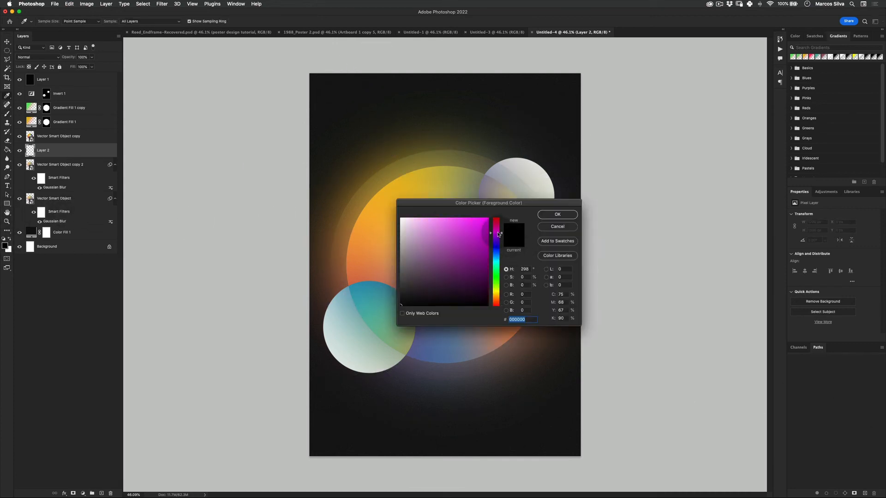
{"action": "left_click", "coordinate": [558, 214]}
{"action": "mouse_move", "coordinate": [353, 59]}
{"action": "left_mouse_down"}
{"action": "mouse_move", "coordinate": [290, 150]}
{"action": "mouse_move", "coordinate": [325, 337]}
{"action": "mouse_move", "coordinate": [637, 470]}
{"action": "left_mouse_up"}
{"action": "key", "text": "super+z"}
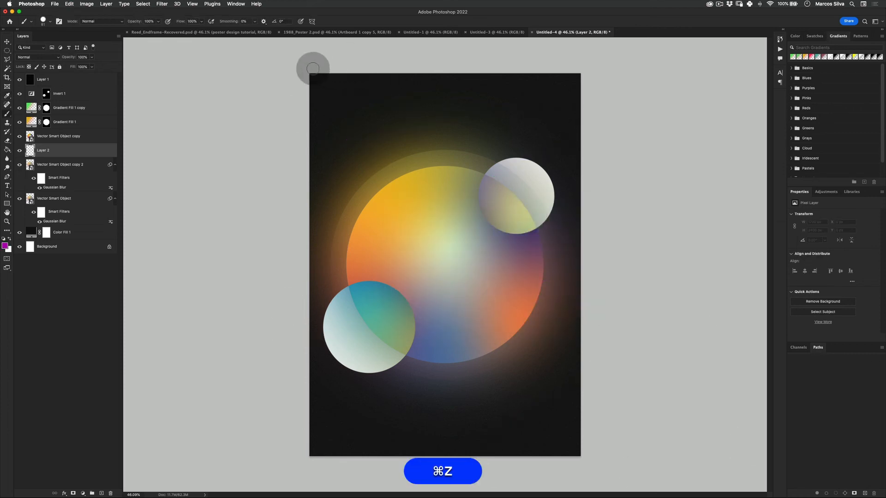
{"action": "mouse_move", "coordinate": [387, 88]}
{"action": "left_mouse_down"}
{"action": "mouse_move", "coordinate": [480, 198]}
{"action": "mouse_move", "coordinate": [725, 287]}
{"action": "mouse_move", "coordinate": [689, 449]}
{"action": "mouse_move", "coordinate": [710, 466]}
{"action": "left_mouse_up"}
{"action": "key", "text": "super+z"}
{"action": "mouse_move", "coordinate": [332, 60]}
{"action": "left_mouse_down"}
{"action": "mouse_move", "coordinate": [291, 156]}
{"action": "mouse_move", "coordinate": [472, 177]}
{"action": "mouse_move", "coordinate": [377, 315]}
{"action": "mouse_move", "coordinate": [678, 253]}
{"action": "mouse_move", "coordinate": [419, 430]}
{"action": "mouse_move", "coordinate": [779, 428]}
{"action": "left_mouse_up"}
{"action": "key", "text": "super+z"}
{"action": "mouse_move", "coordinate": [271, 109]}
{"action": "left_mouse_down"}
{"action": "mouse_move", "coordinate": [394, 123]}
{"action": "mouse_move", "coordinate": [435, 210]}
{"action": "mouse_move", "coordinate": [532, 229]}
{"action": "mouse_move", "coordinate": [310, 396]}
{"action": "mouse_move", "coordinate": [516, 470]}
{"action": "left_mouse_up"}
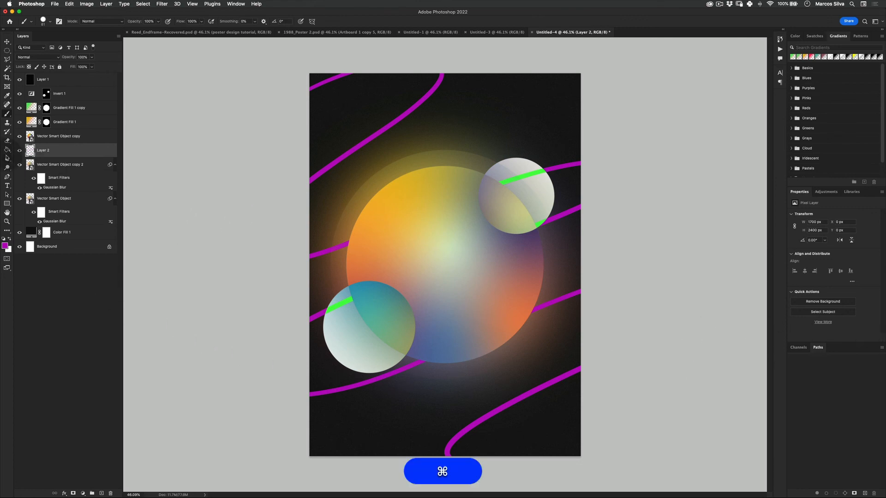
- Recolour the brushed line to dark muted green with Hue/Saturation, using Hue -143, Saturation -71 and Lightness -37
{"action": "key", "text": "super+u"}
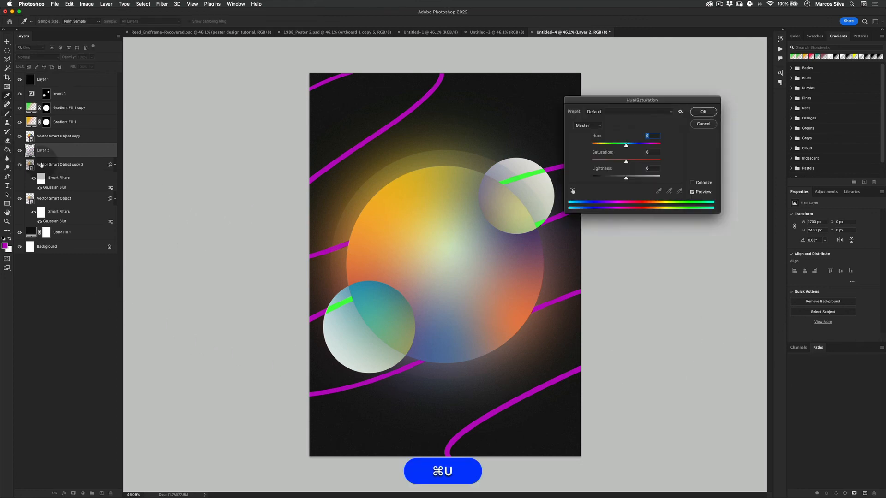
{"action": "left_click", "coordinate": [624, 161]}
{"action": "key", "text": "super+z"}
{"action": "mouse_move", "coordinate": [632, 146]}
{"action": "left_mouse_down"}
{"action": "mouse_move", "coordinate": [654, 144]}
{"action": "mouse_move", "coordinate": [597, 148]}
{"action": "left_mouse_up"}
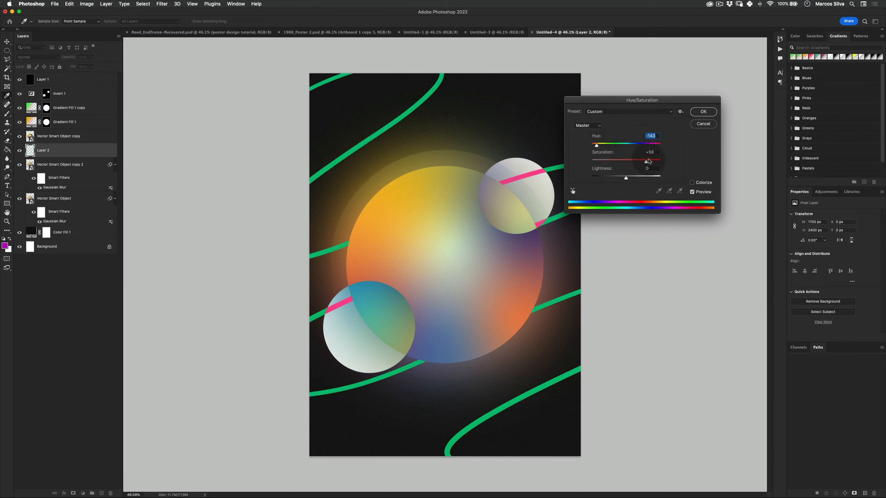
{"action": "mouse_move", "coordinate": [649, 161]}
{"action": "left_mouse_down"}
{"action": "mouse_move", "coordinate": [593, 162]}
{"action": "mouse_move", "coordinate": [618, 163]}
{"action": "mouse_move", "coordinate": [606, 168]}
{"action": "left_mouse_up"}
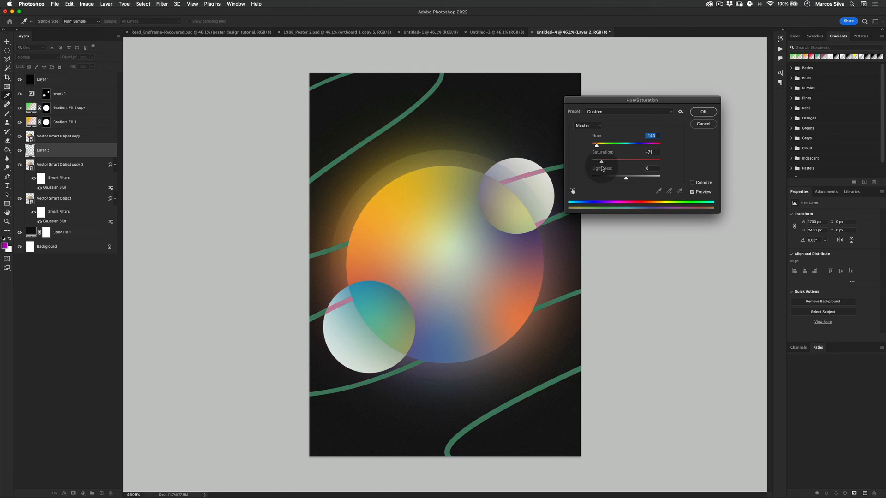
{"action": "left_click_drag", "start_coordinate": [608, 166], "coordinate": [614, 182]}
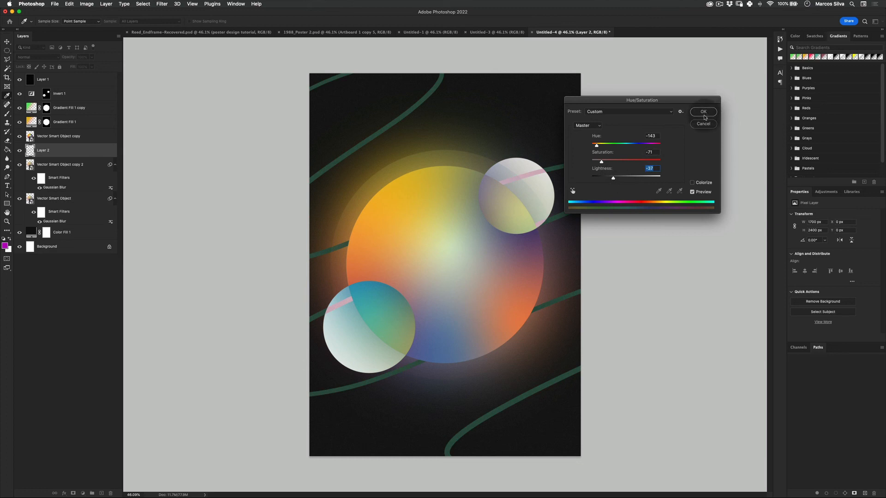
{"action": "left_click", "coordinate": [704, 113]}
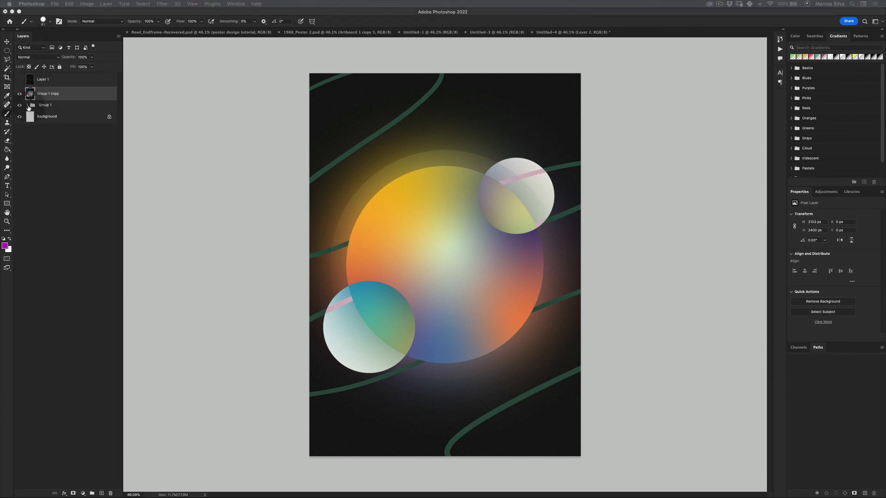
- In the other poster document, group the four text layers from "Another poster series" to "P006" and duplicate the group
{"action": "left_click", "coordinate": [27, 105]}
{"action": "left_click", "coordinate": [63, 145]}
{"action": "left_click", "coordinate": [72, 184], "text": "shift"}
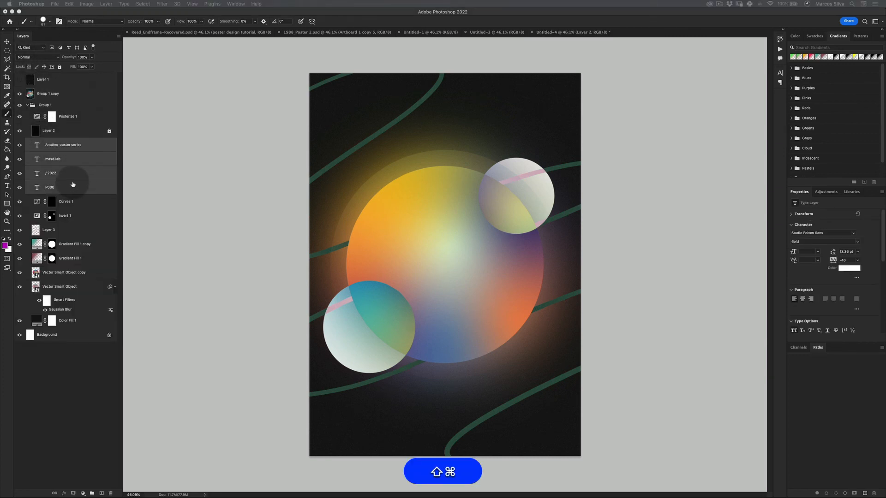
{"action": "key", "text": "super+g"}
{"action": "key", "text": "super+j"}
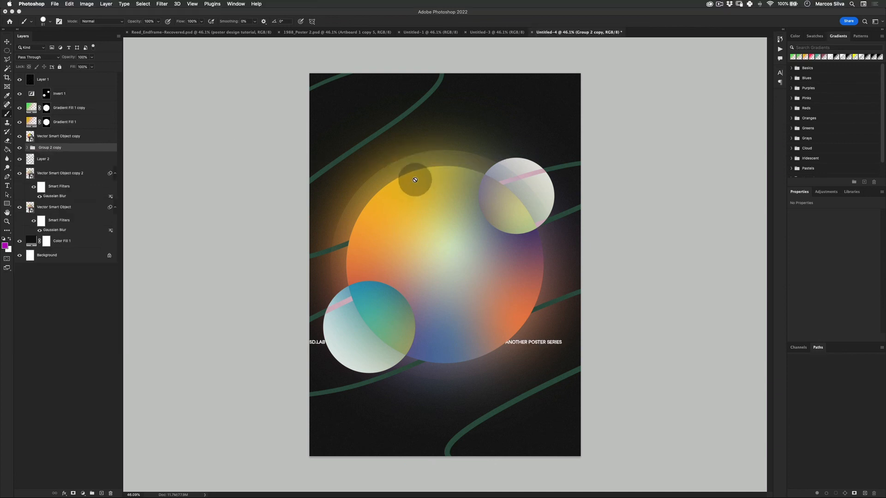
- Bring the duplicated text group into the Untitled-4 poster and move it so its four texts sit in the poster's corners
{"action": "key", "text": "super+t"}
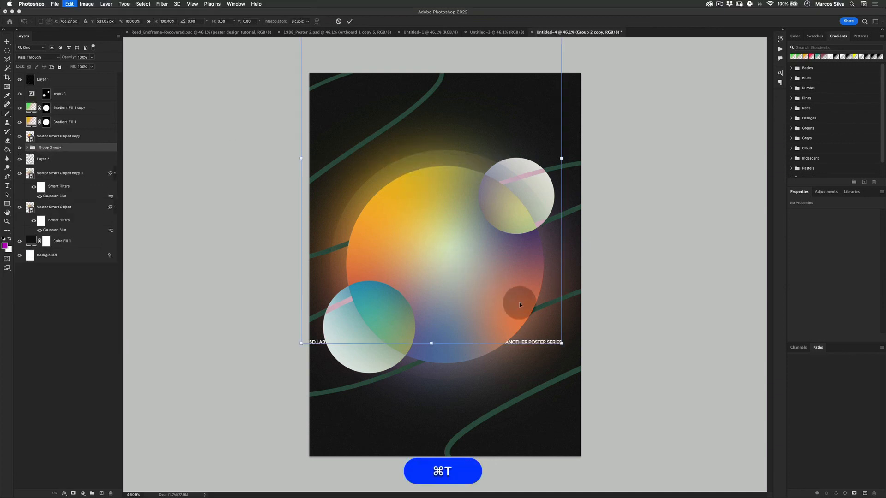
{"action": "left_click_drag", "start_coordinate": [475, 217], "coordinate": [486, 312]}
{"action": "key", "text": "Return"}
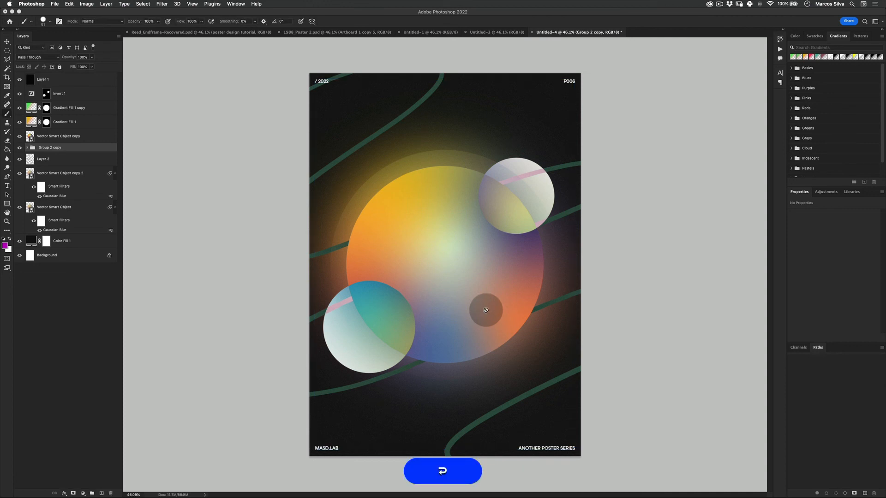
{"action": "key", "text": "z"}
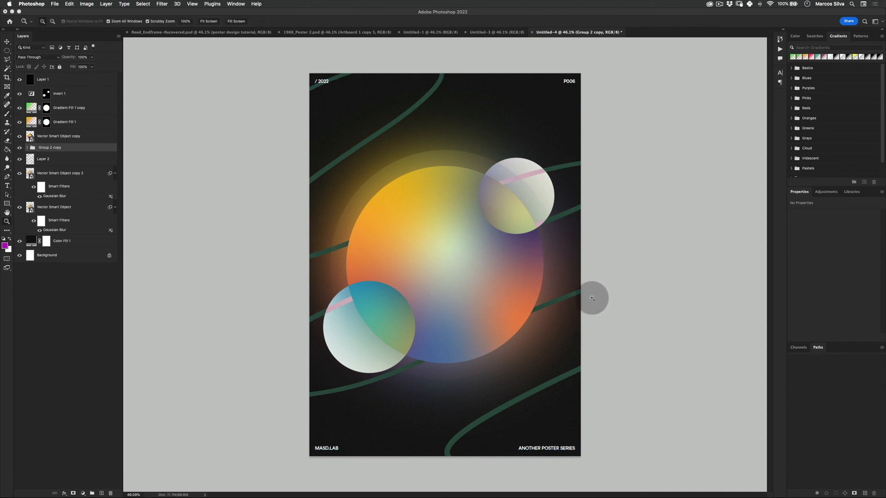